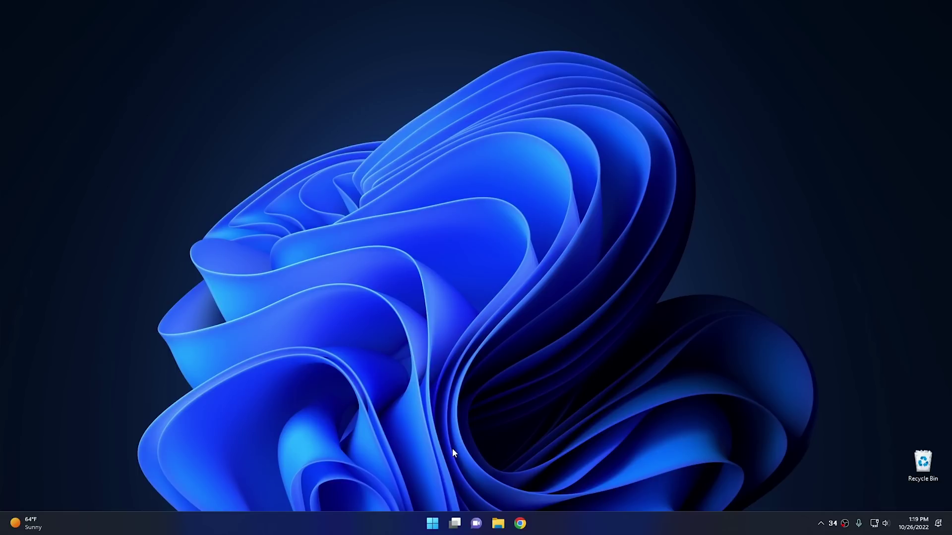
Step: Drag Calculator from All apps onto the taskbar, then try pinning Settings the same way
{"action": "left_click", "coordinate": [431, 527]}
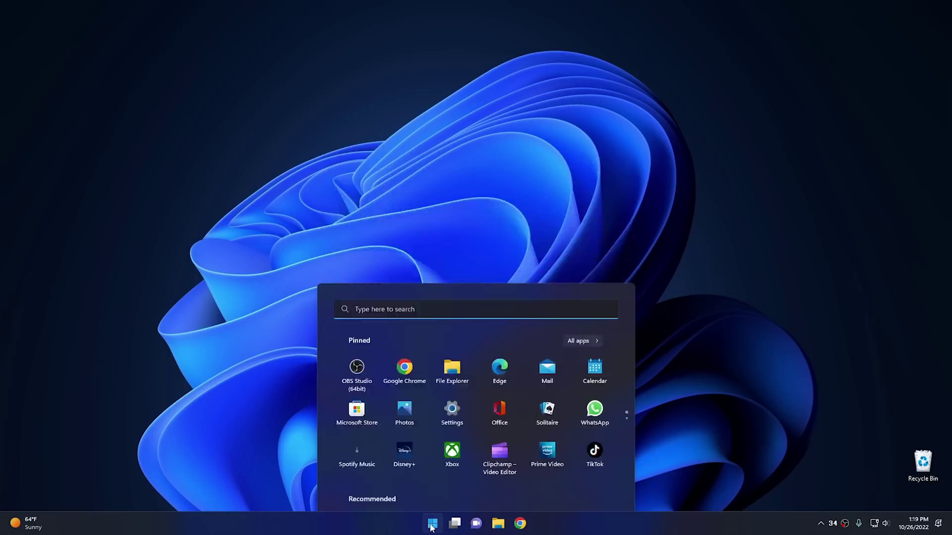
{"action": "left_click", "coordinate": [586, 205]}
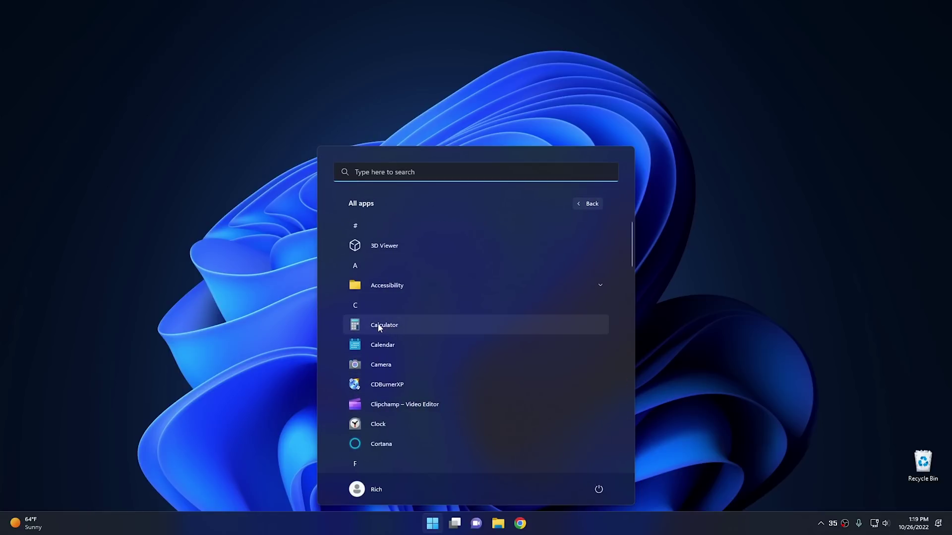
{"action": "left_click_drag", "start_coordinate": [372, 328], "coordinate": [541, 532]}
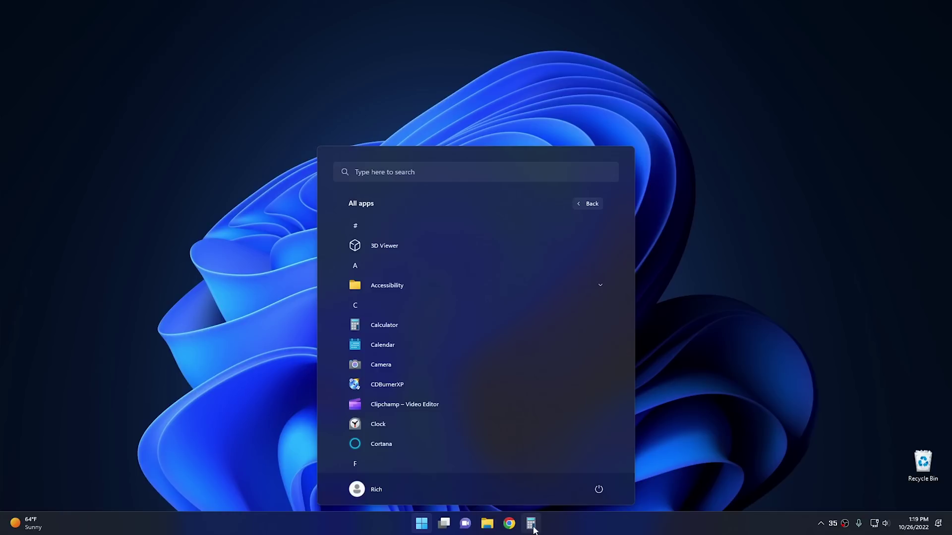
{"action": "left_click", "coordinate": [585, 203]}
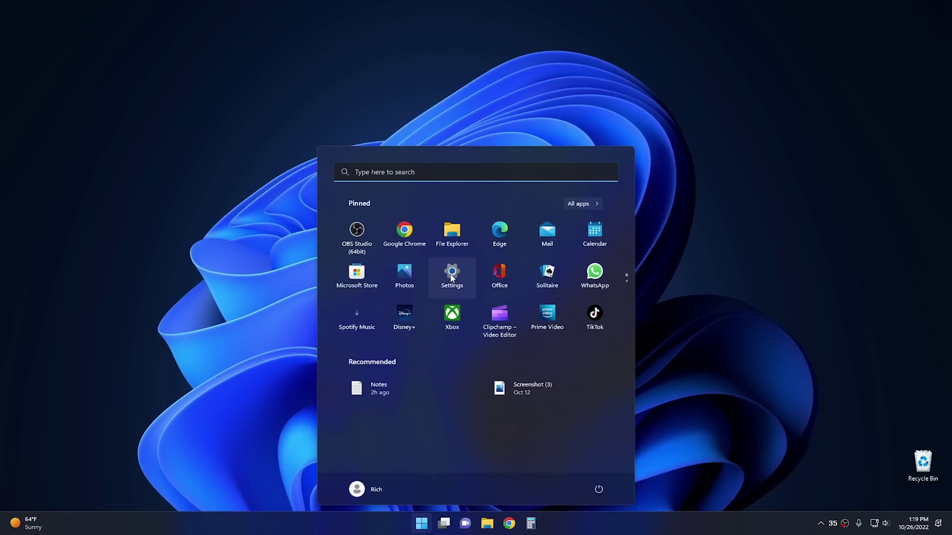
{"action": "left_click_drag", "start_coordinate": [451, 277], "coordinate": [560, 532]}
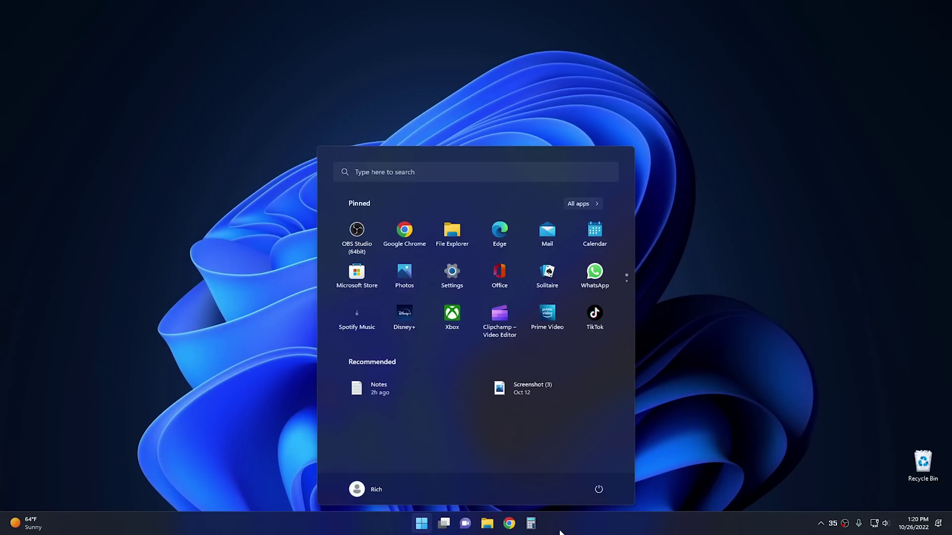
Step: Open Quick Settings, briefly opening and closing the full Settings app along the way
{"action": "left_click", "coordinate": [702, 418]}
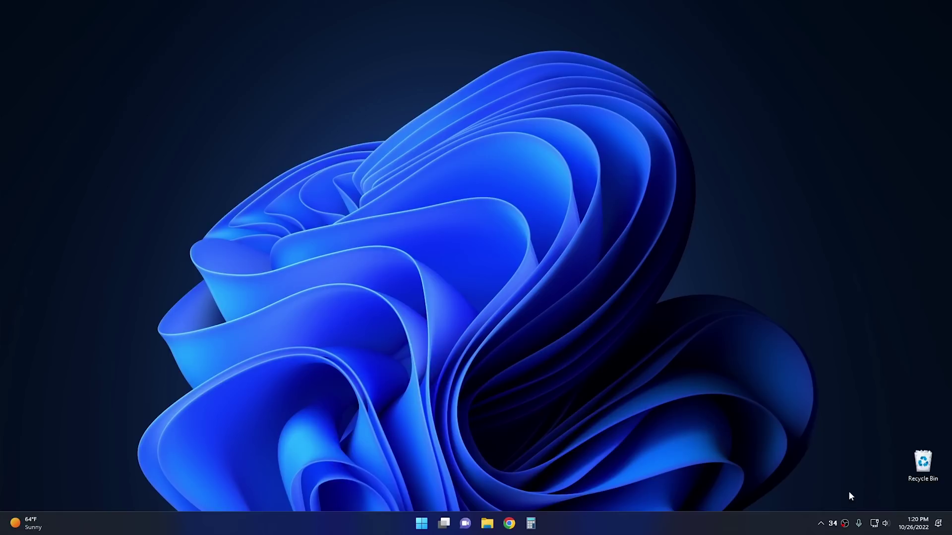
{"action": "left_click", "coordinate": [877, 524]}
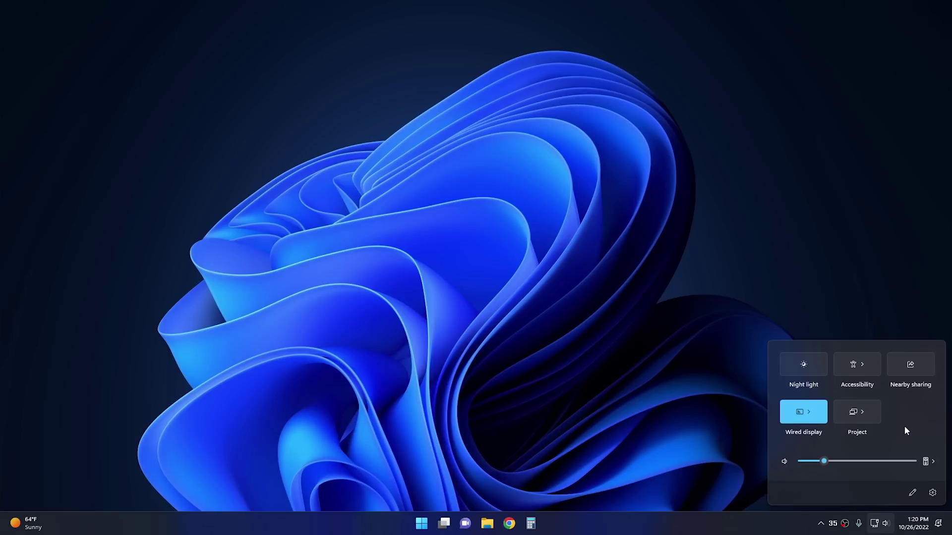
{"action": "left_click", "coordinate": [934, 494]}
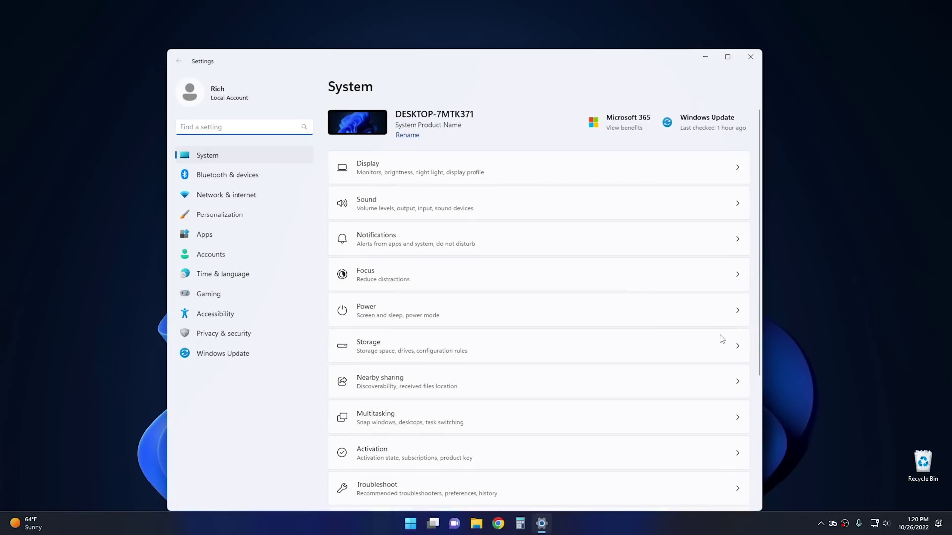
{"action": "left_click", "coordinate": [750, 57]}
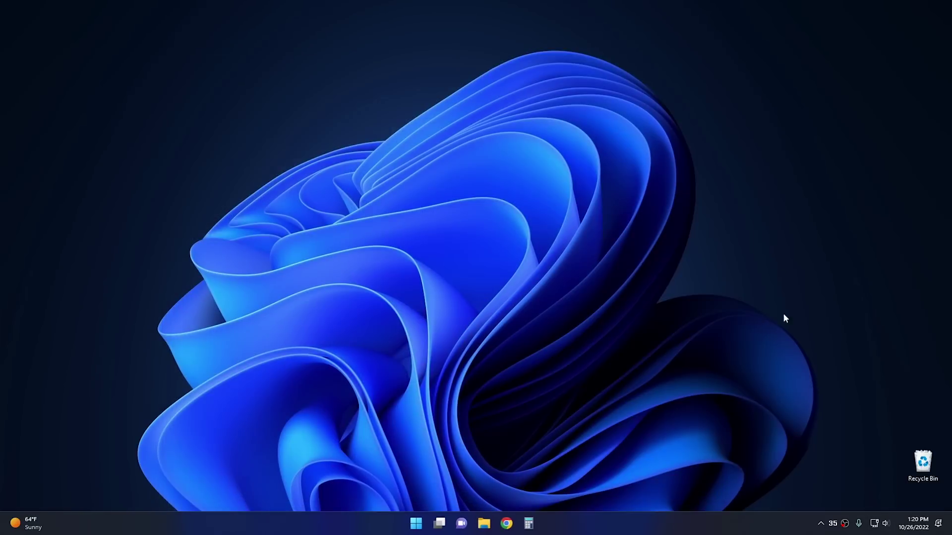
{"action": "left_click", "coordinate": [880, 524]}
Step: Move the Accessibility tile to the last slot and remove Nearby sharing from Quick Settings
{"action": "left_click", "coordinate": [913, 490]}
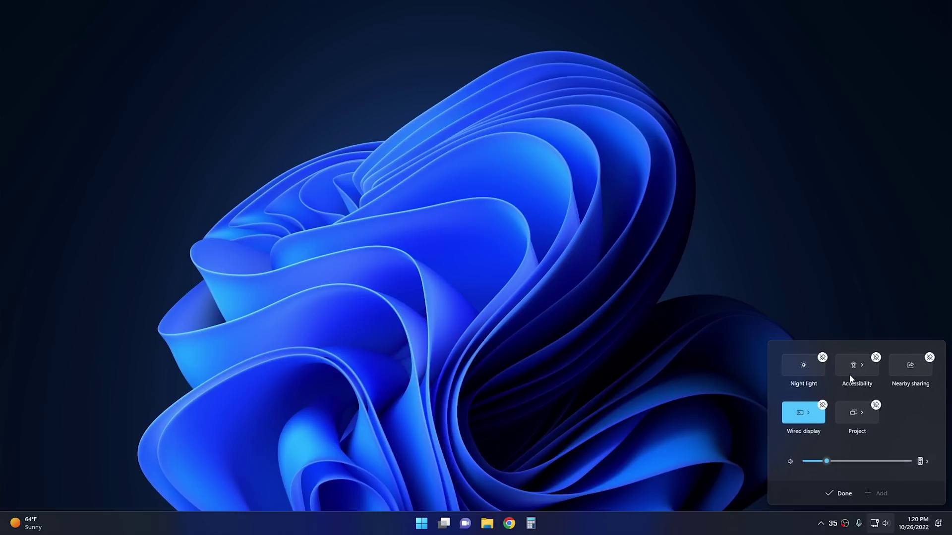
{"action": "left_click_drag", "start_coordinate": [852, 365], "coordinate": [910, 361]}
{"action": "left_click", "coordinate": [876, 357]}
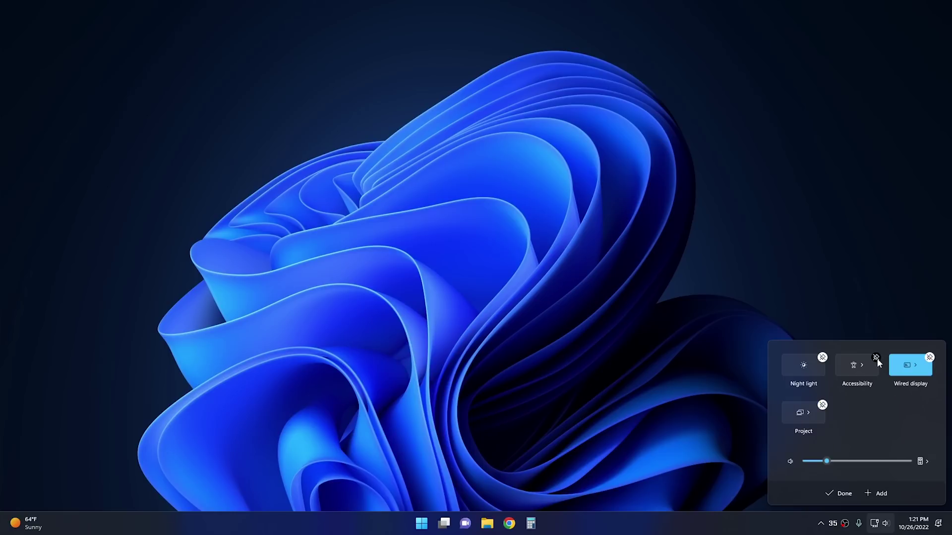
{"action": "left_click", "coordinate": [842, 493]}
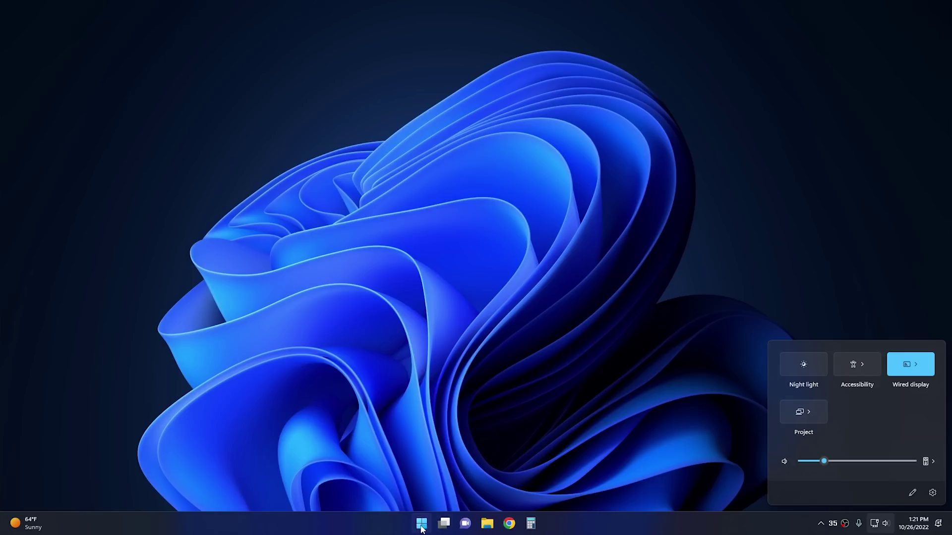
Step: Launch Notepad by searching 'notepad' from Start
{"action": "left_click", "coordinate": [421, 525]}
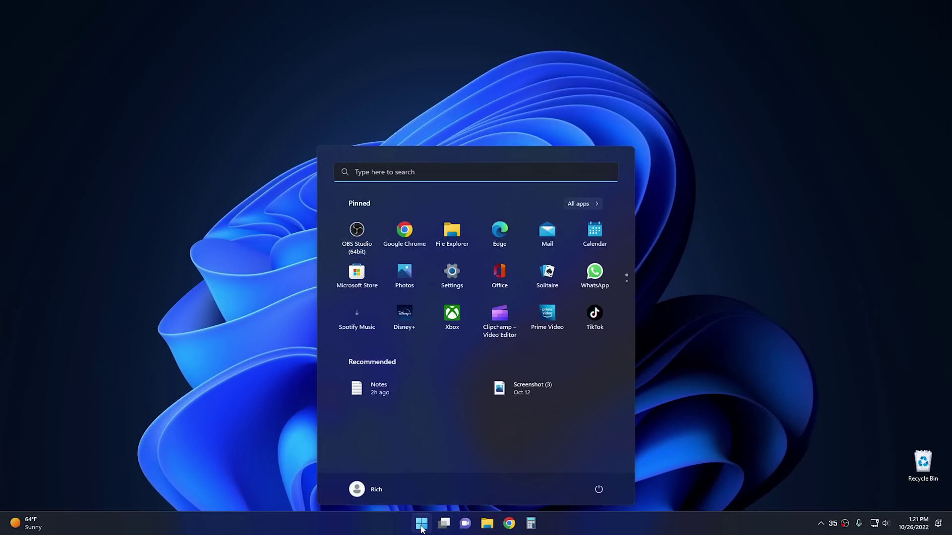
{"action": "type", "text": "notepad"}
{"action": "key", "text": "Return"}
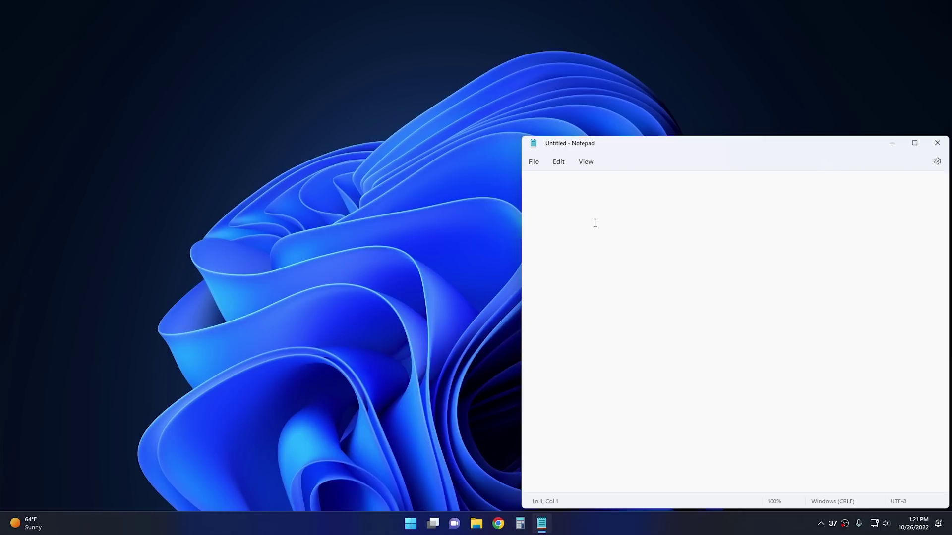
Step: Type a phone number into the new document and copy it
{"action": "type", "text": "408-555-1234"}
{"action": "triple_click", "coordinate": [533, 185]}
{"action": "right_click", "coordinate": [538, 185]}
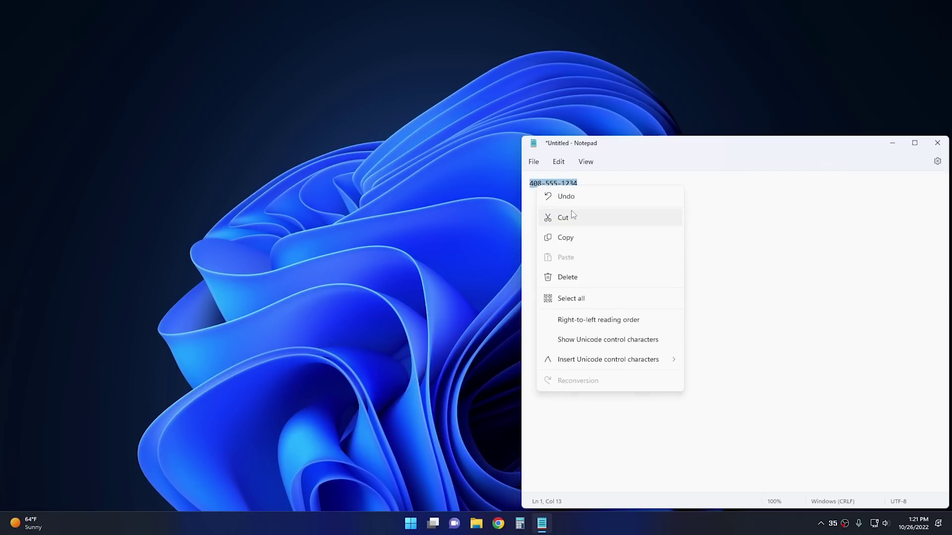
{"action": "left_click", "coordinate": [577, 233]}
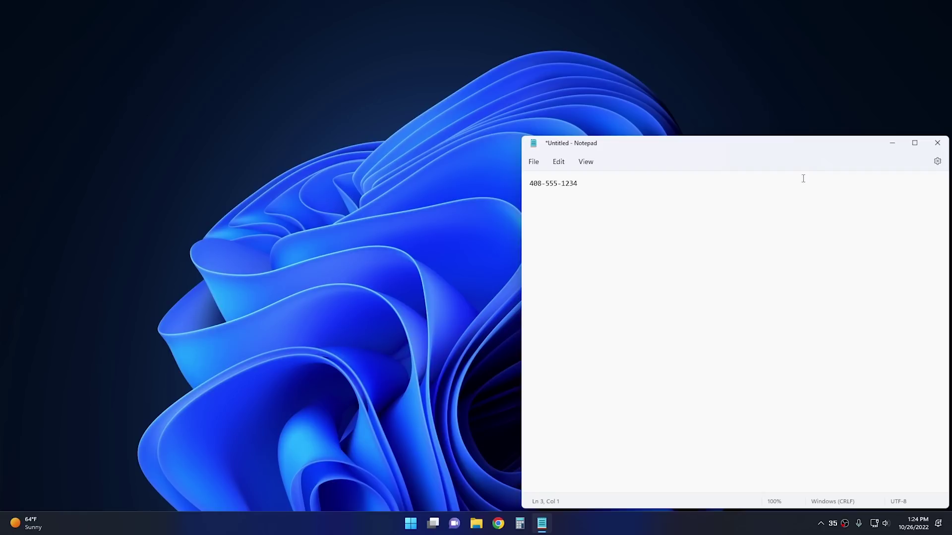
Step: Close Notepad with Don't save, then view the taskbar's right-click options and dismiss them
{"action": "left_click", "coordinate": [937, 143]}
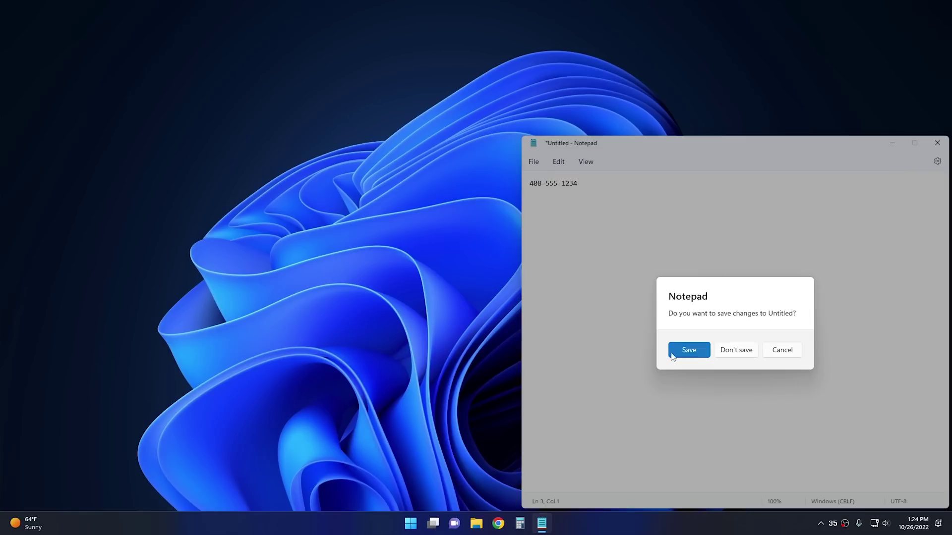
{"action": "left_click", "coordinate": [744, 351]}
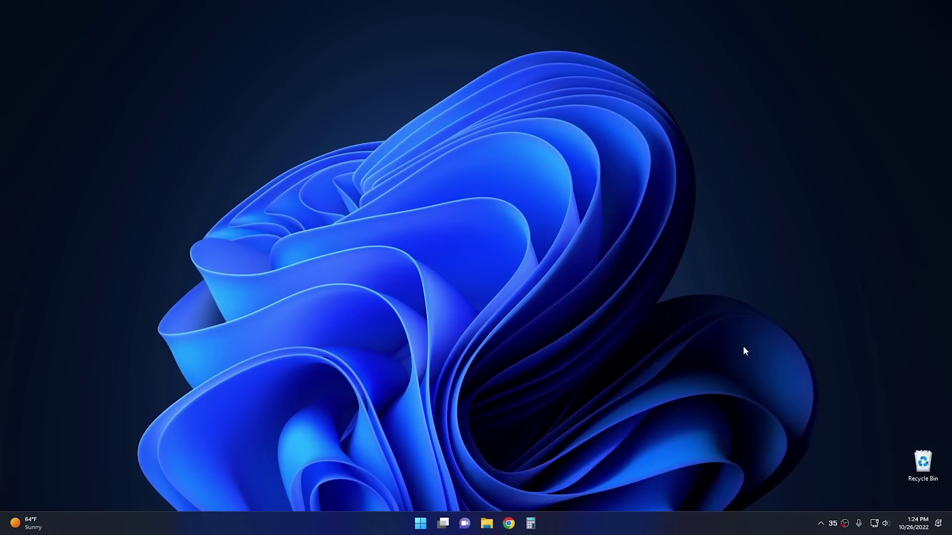
{"action": "right_click", "coordinate": [579, 530]}
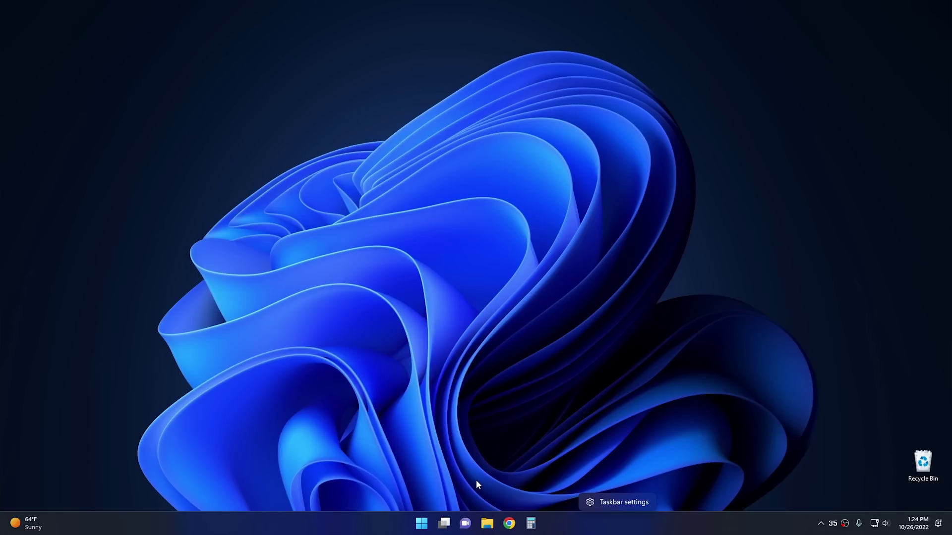
{"action": "left_click", "coordinate": [421, 529]}
Step: Launch Registry Editor with admin rights via 'reged' and move its window up-left
{"action": "left_click", "coordinate": [421, 530]}
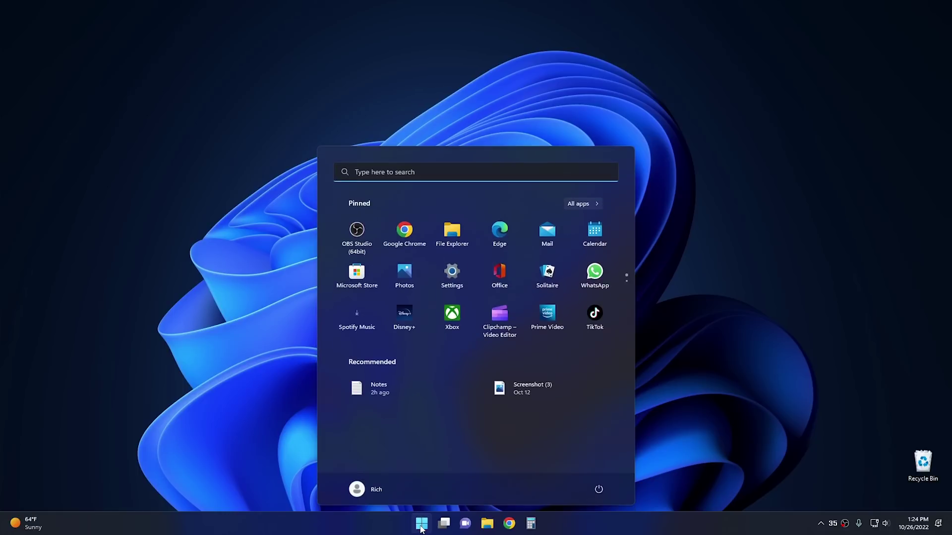
{"action": "type", "text": "reged"}
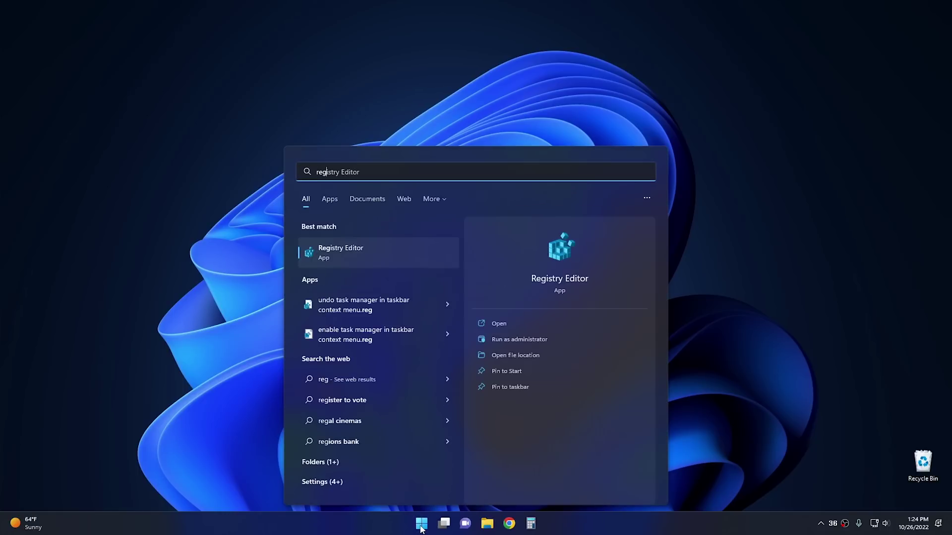
{"action": "left_click", "coordinate": [367, 249]}
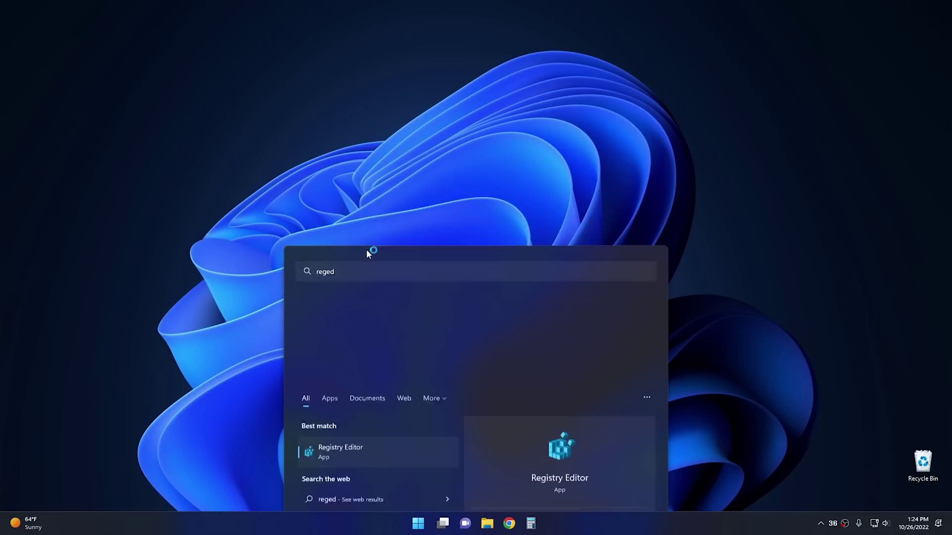
{"action": "left_click", "coordinate": [420, 343]}
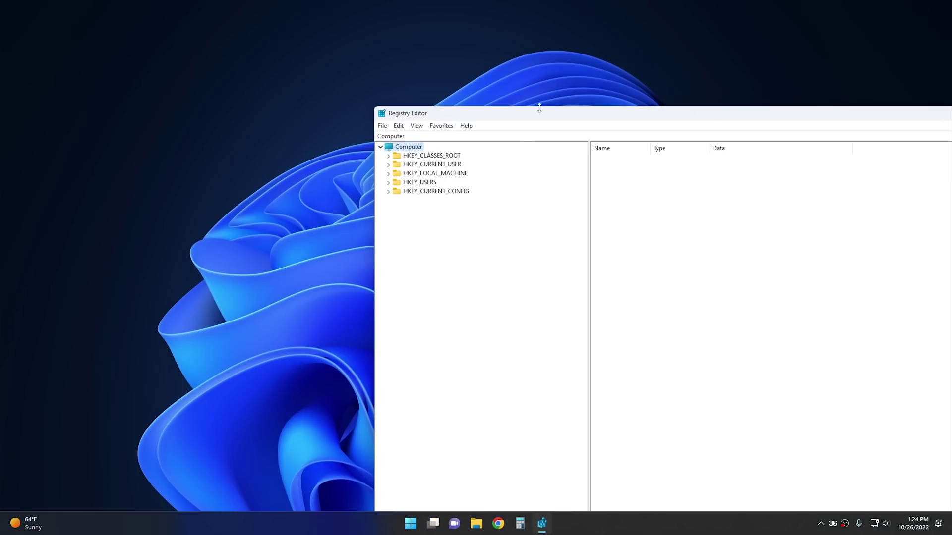
{"action": "left_click_drag", "start_coordinate": [537, 110], "coordinate": [435, 67]}
Step: Expand HKLM\SYSTEM\CurrentControlSet\Control\FeatureManagement\Overrides down to key 4
{"action": "double_click", "coordinate": [348, 122]}
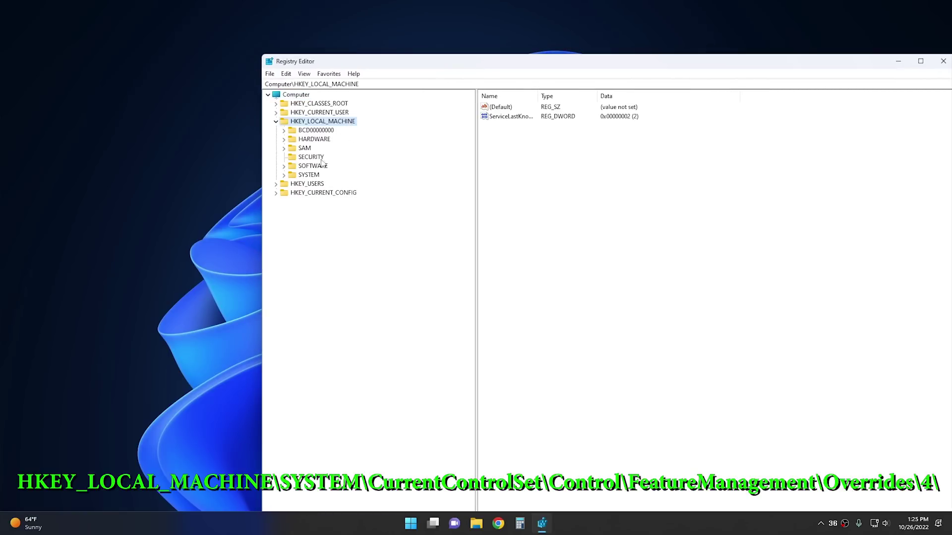
{"action": "double_click", "coordinate": [313, 175]}
{"action": "double_click", "coordinate": [339, 201]}
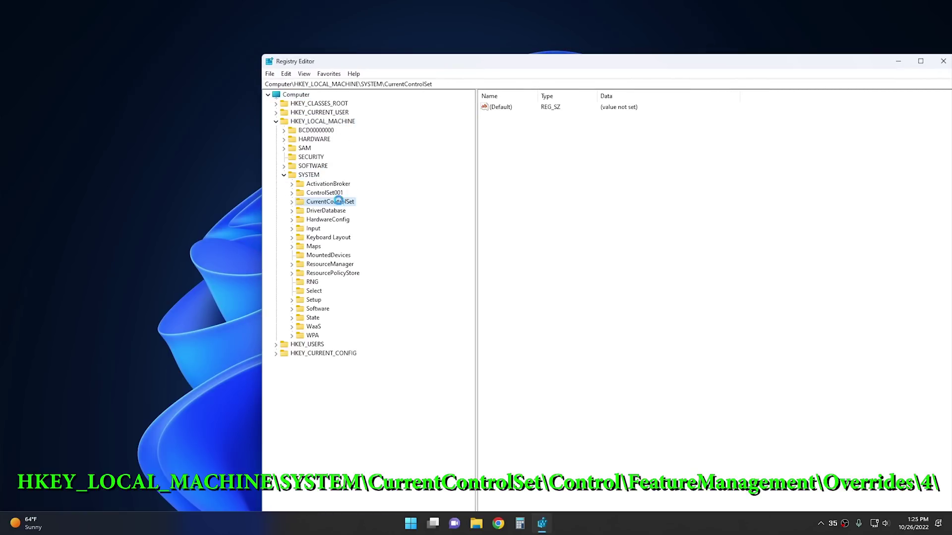
{"action": "double_click", "coordinate": [323, 211]}
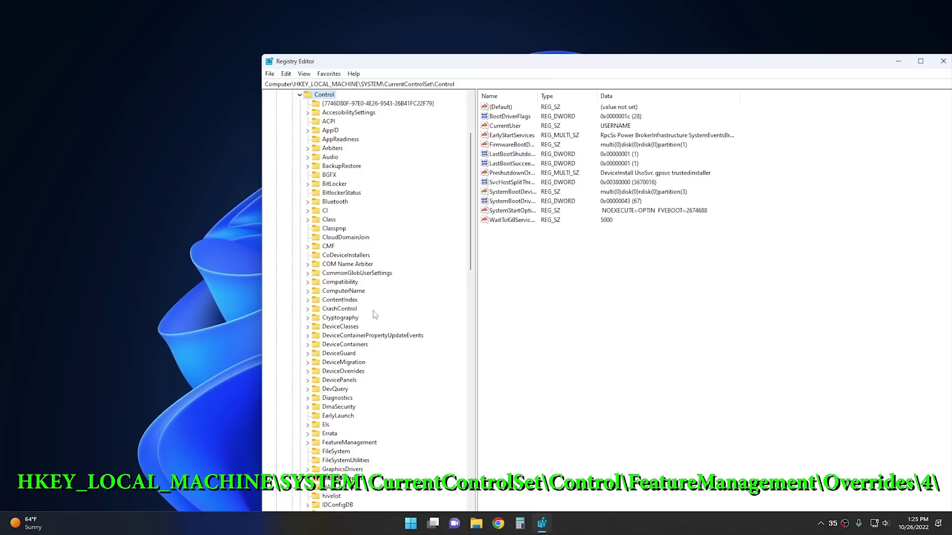
{"action": "scroll", "coordinate": [374, 314], "scroll_direction": "down", "scroll_amount": 4}
{"action": "double_click", "coordinate": [345, 337]}
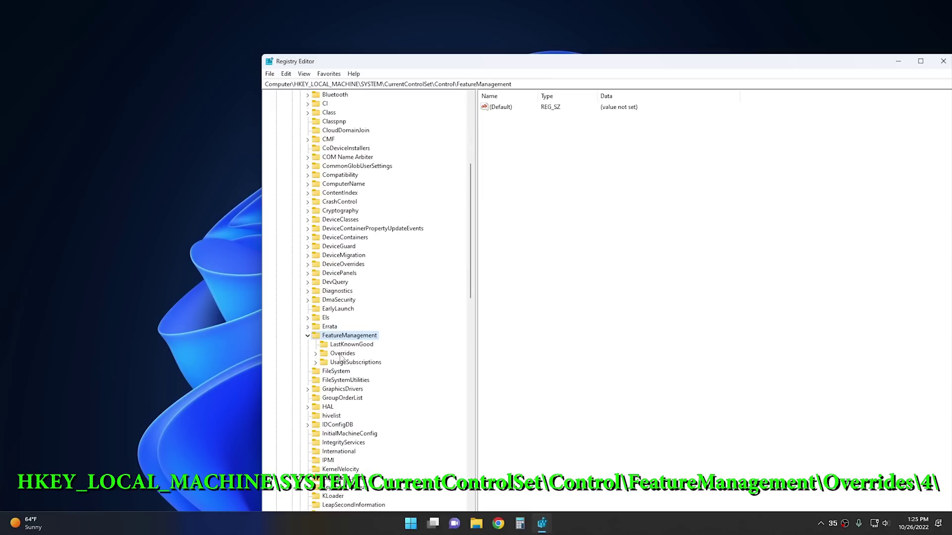
{"action": "double_click", "coordinate": [342, 353]}
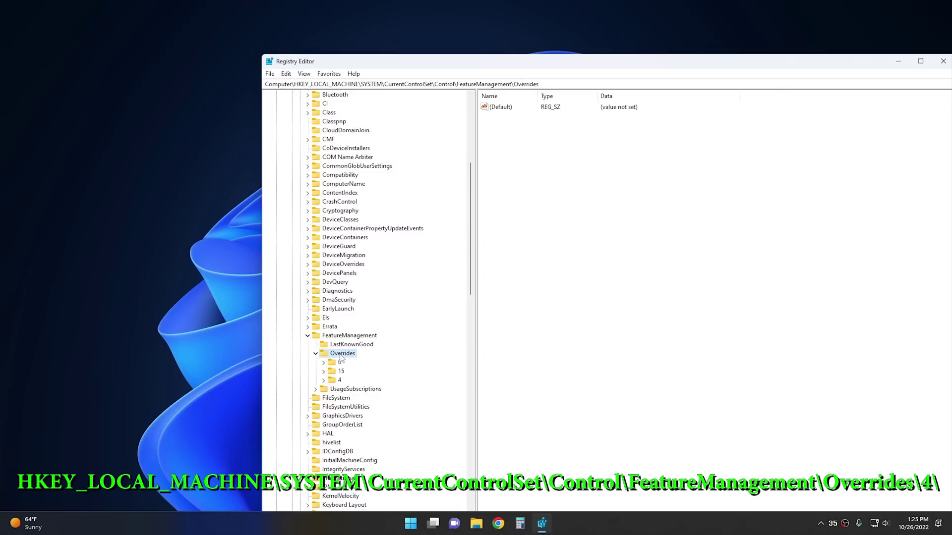
{"action": "double_click", "coordinate": [339, 381]}
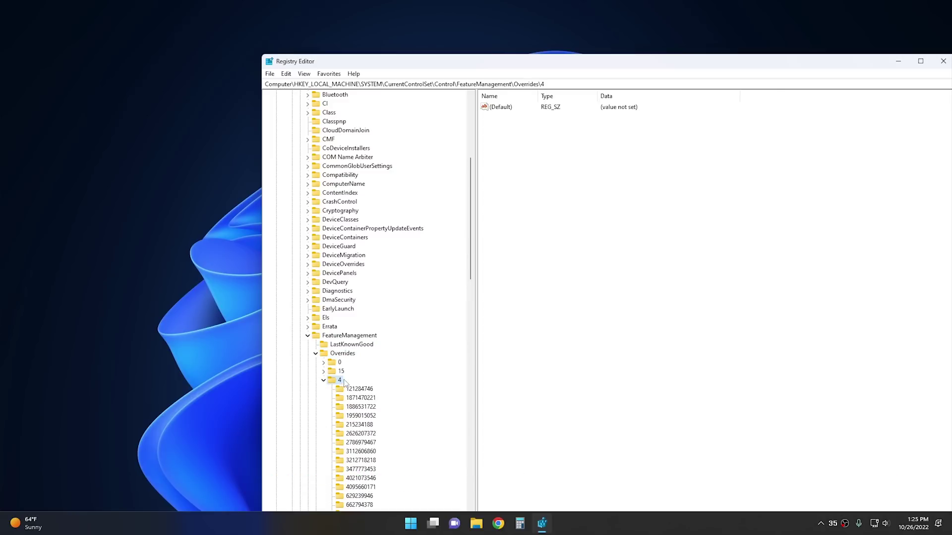
{"action": "scroll", "coordinate": [375, 358], "scroll_direction": "down", "scroll_amount": 4}
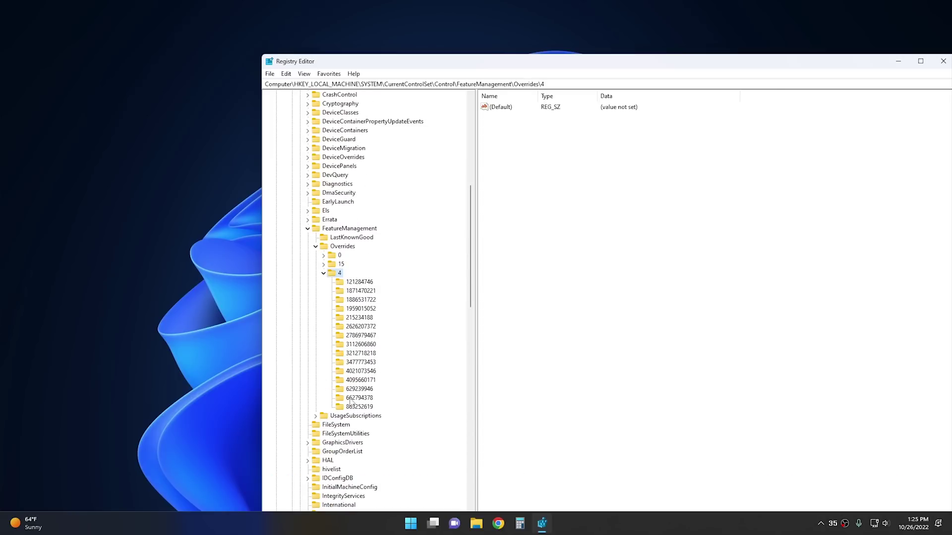
{"action": "right_click", "coordinate": [338, 280]}
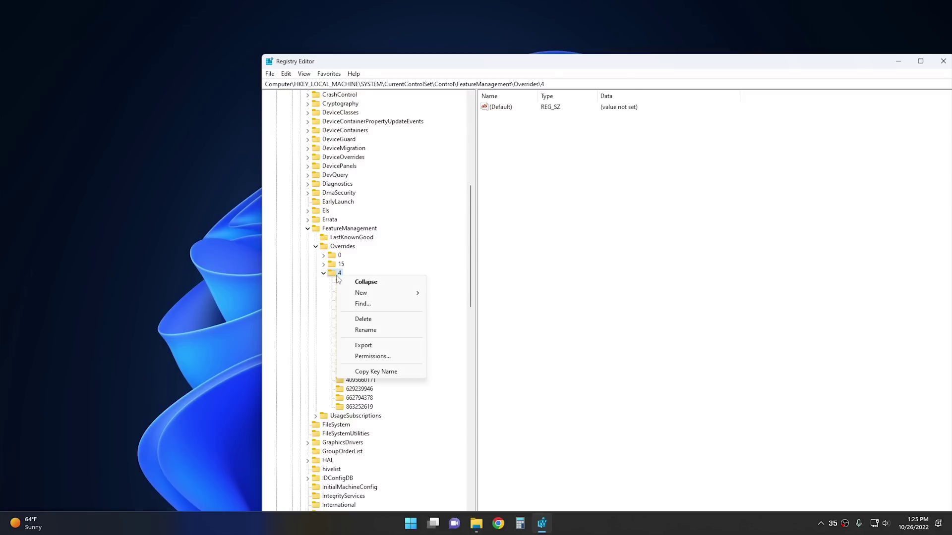
{"action": "mouse_move", "coordinate": [364, 295]}
{"action": "left_click", "coordinate": [446, 293]}
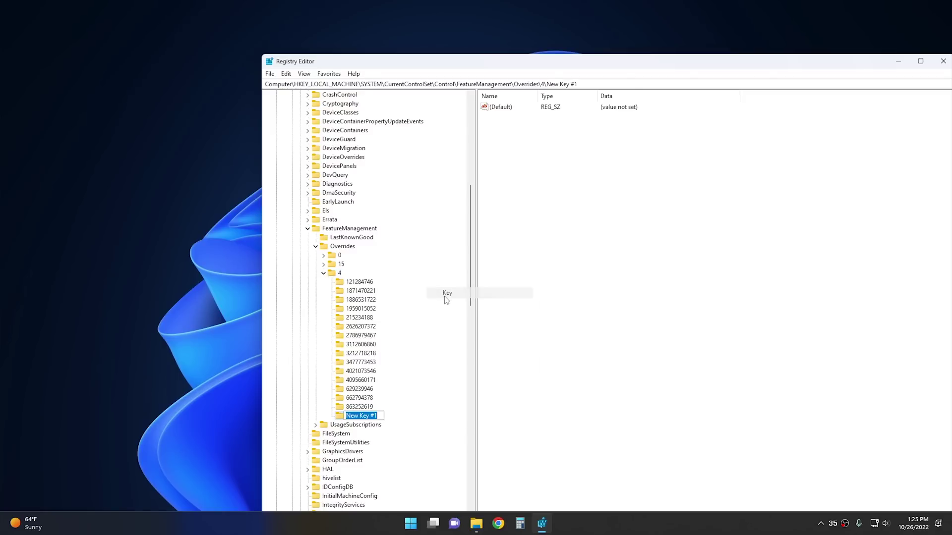
{"action": "right_click", "coordinate": [362, 418]}
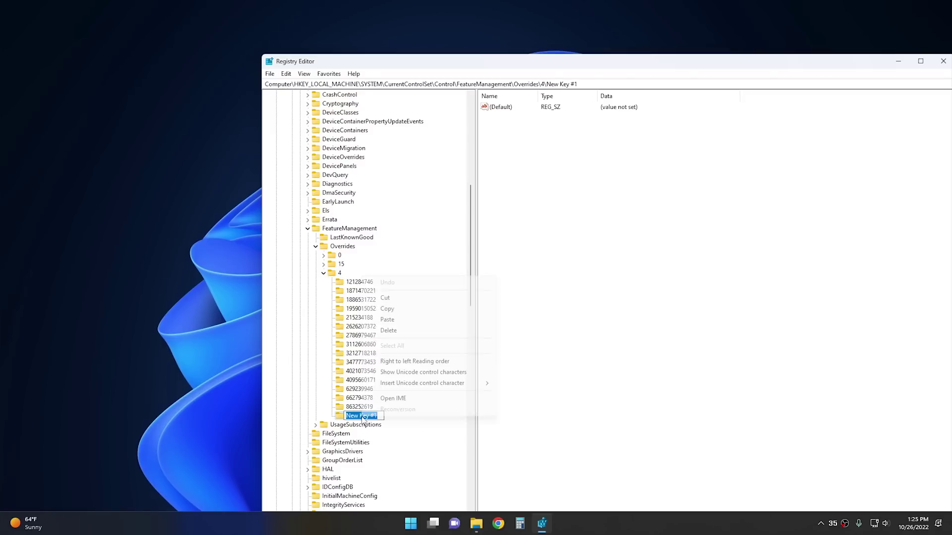
{"action": "left_click", "coordinate": [400, 321]}
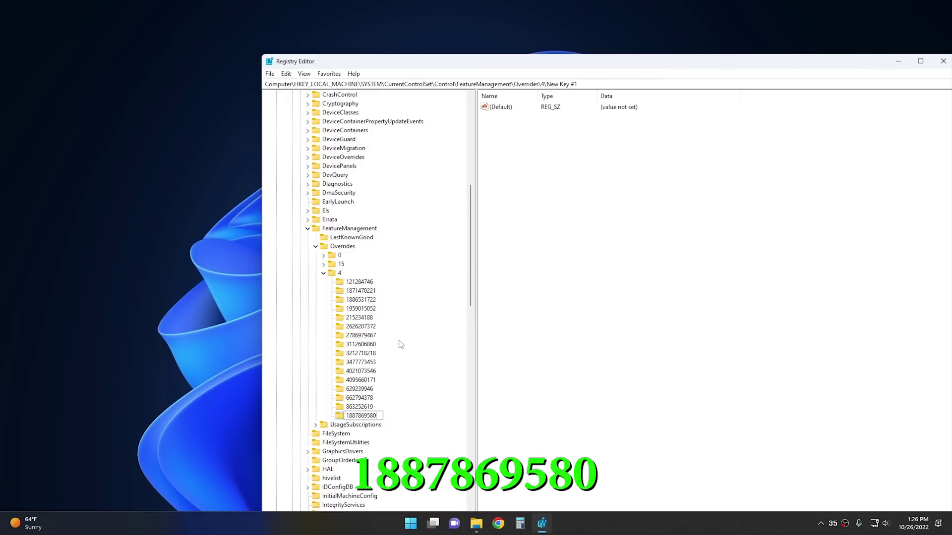
{"action": "key", "text": "Return"}
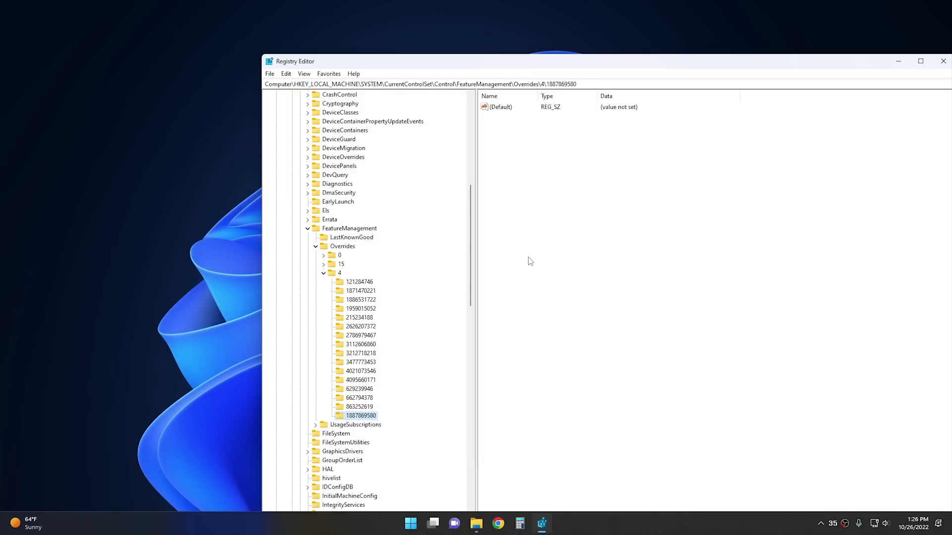
Step: Add a 32-bit DWORD named EnabledState with data 2
{"action": "right_click", "coordinate": [519, 141]}
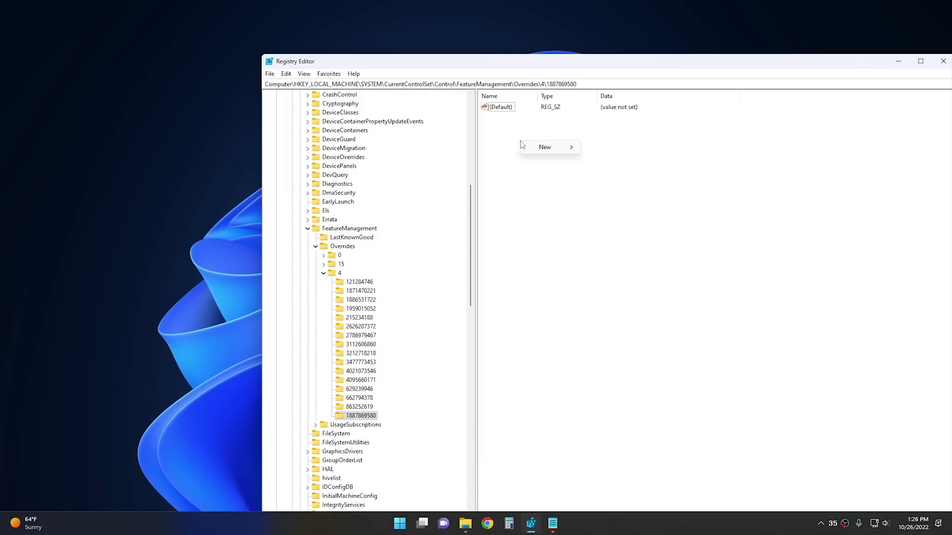
{"action": "right_click", "coordinate": [507, 137]}
{"action": "mouse_move", "coordinate": [519, 145]}
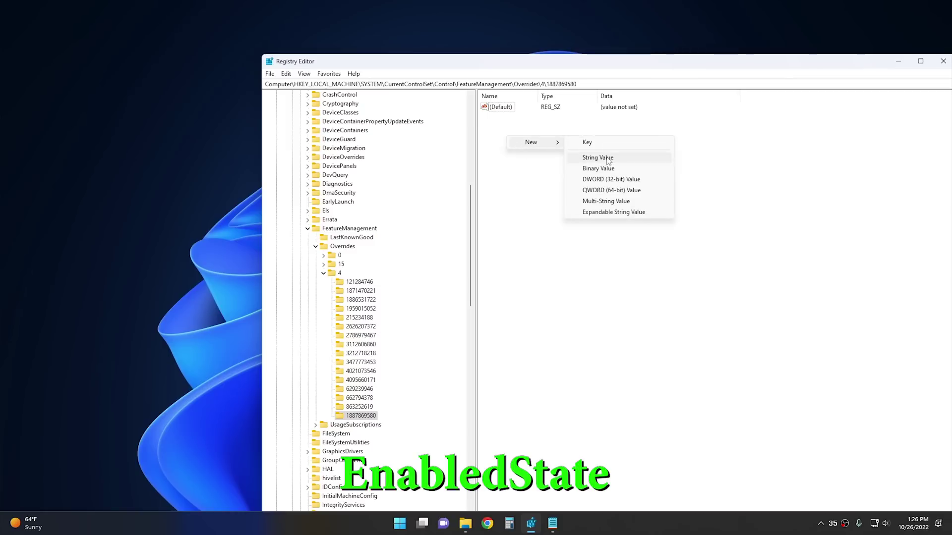
{"action": "left_click", "coordinate": [620, 179]}
{"action": "right_click", "coordinate": [505, 119]}
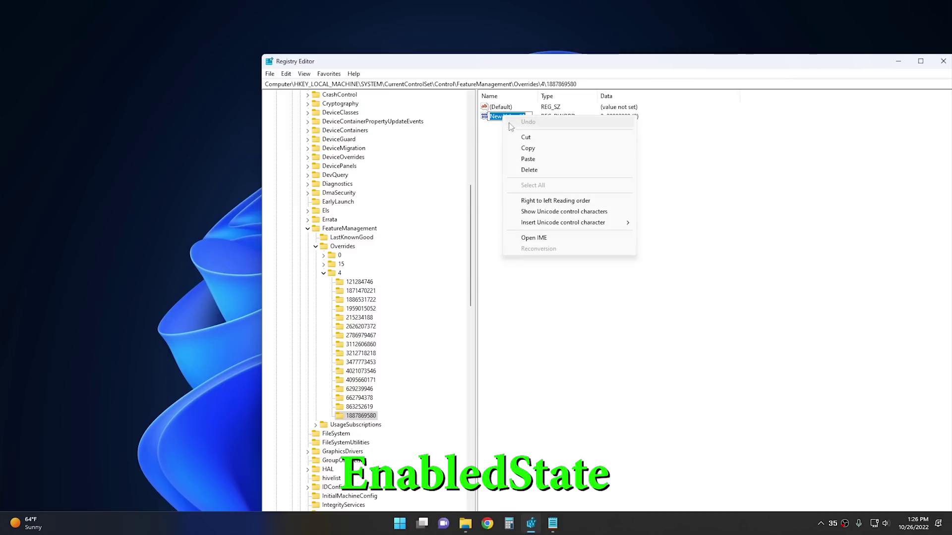
{"action": "left_click", "coordinate": [536, 159]}
{"action": "key", "text": "Return"}
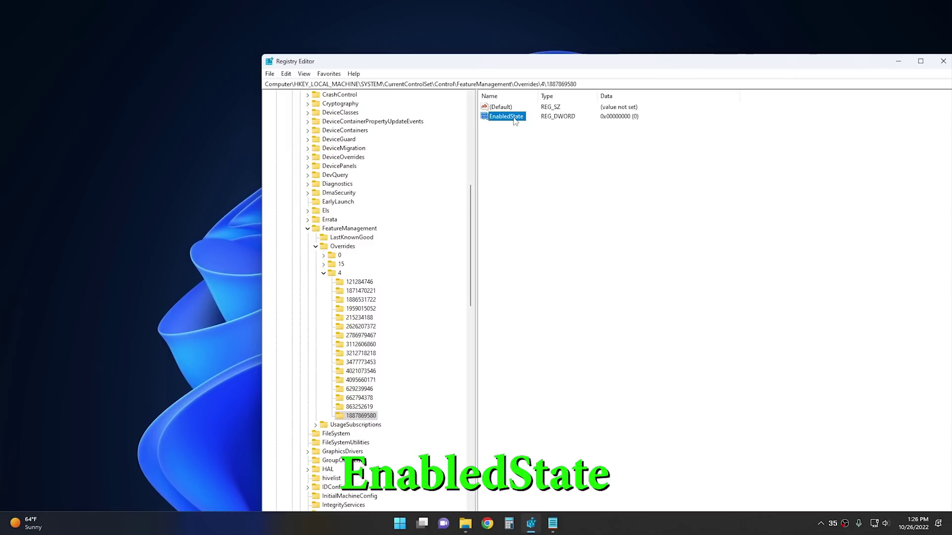
{"action": "double_click", "coordinate": [514, 119]}
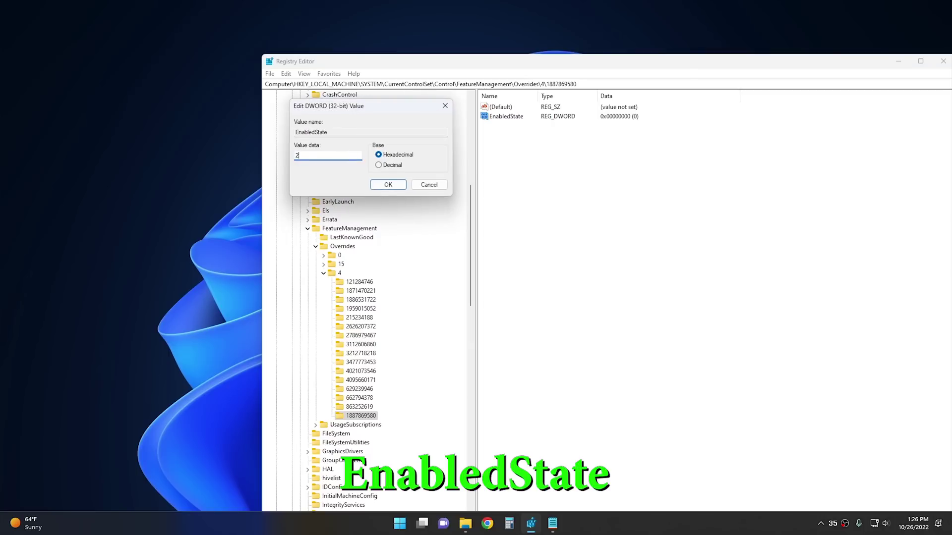
{"action": "left_click", "coordinate": [390, 186]}
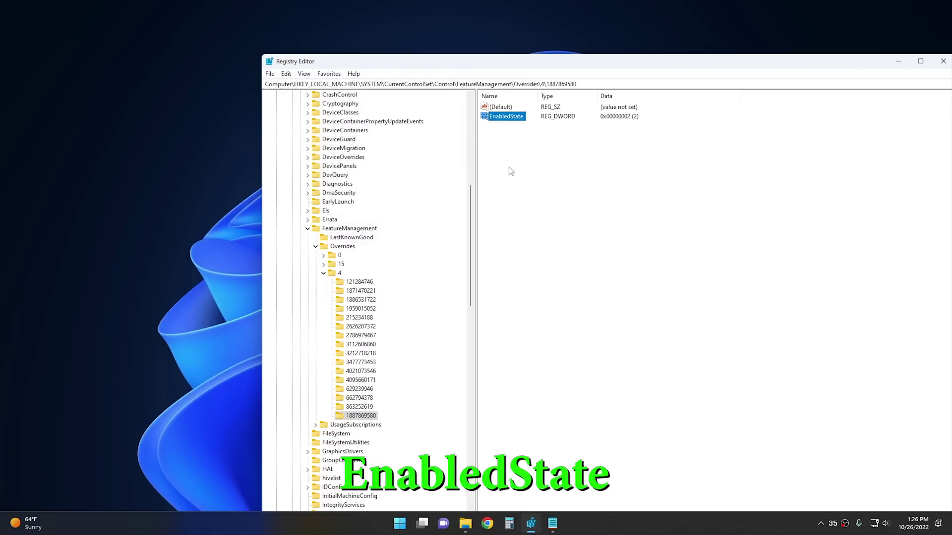
Step: Add a second 32-bit DWORD named EnabledStateOptions
{"action": "right_click", "coordinate": [540, 164]}
{"action": "mouse_move", "coordinate": [560, 164]}
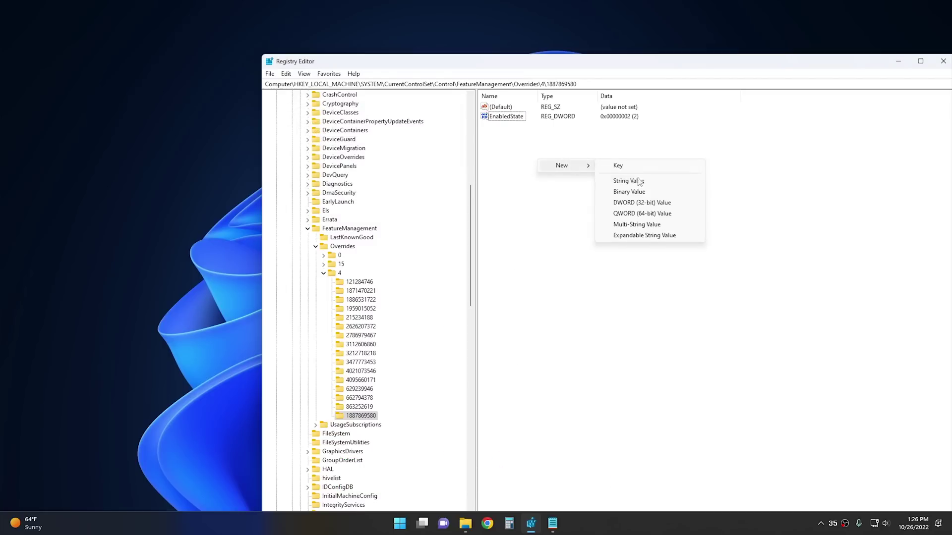
{"action": "left_click", "coordinate": [642, 204]}
{"action": "right_click", "coordinate": [496, 133]}
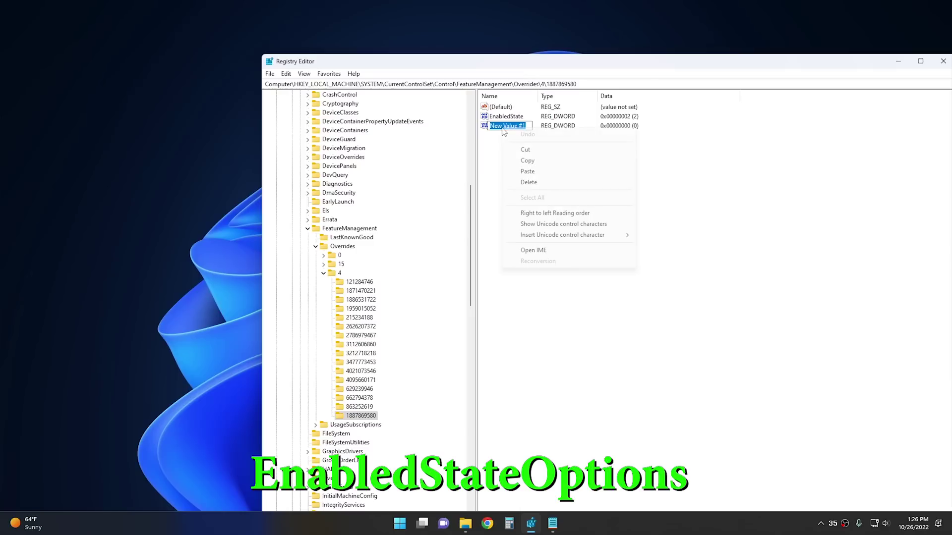
{"action": "left_click", "coordinate": [529, 171]}
{"action": "key", "text": "Return"}
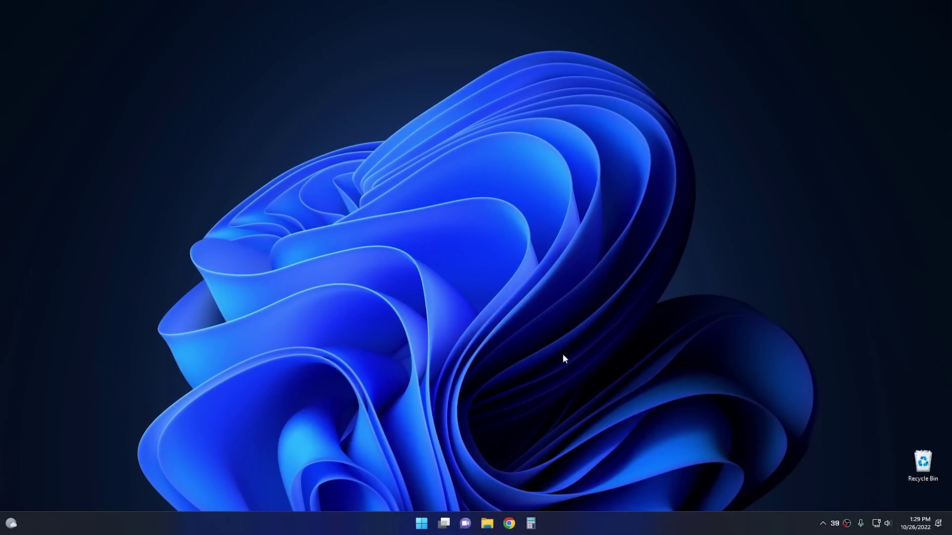
Step: Launch Task Manager from the taskbar's right-click menu, then close it
{"action": "right_click", "coordinate": [590, 528]}
{"action": "left_click", "coordinate": [627, 484]}
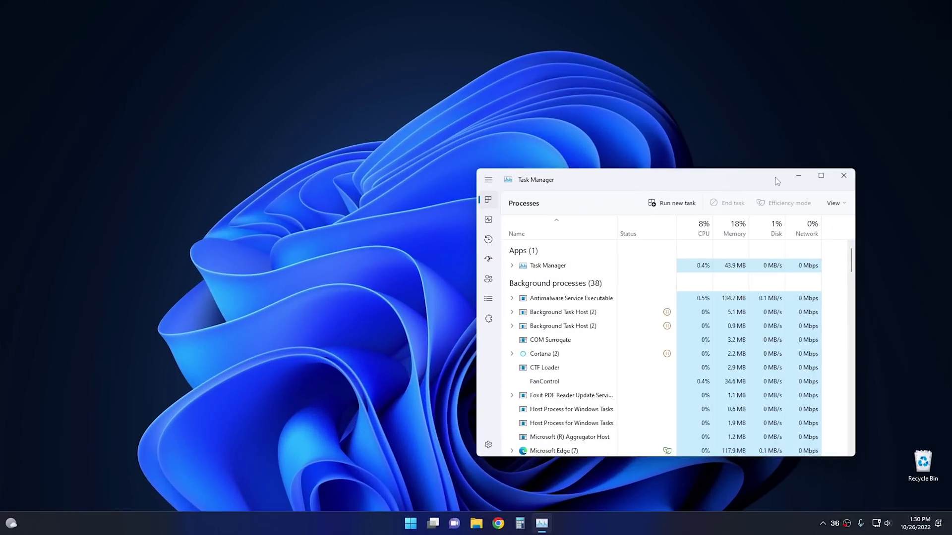
{"action": "left_click", "coordinate": [844, 176]}
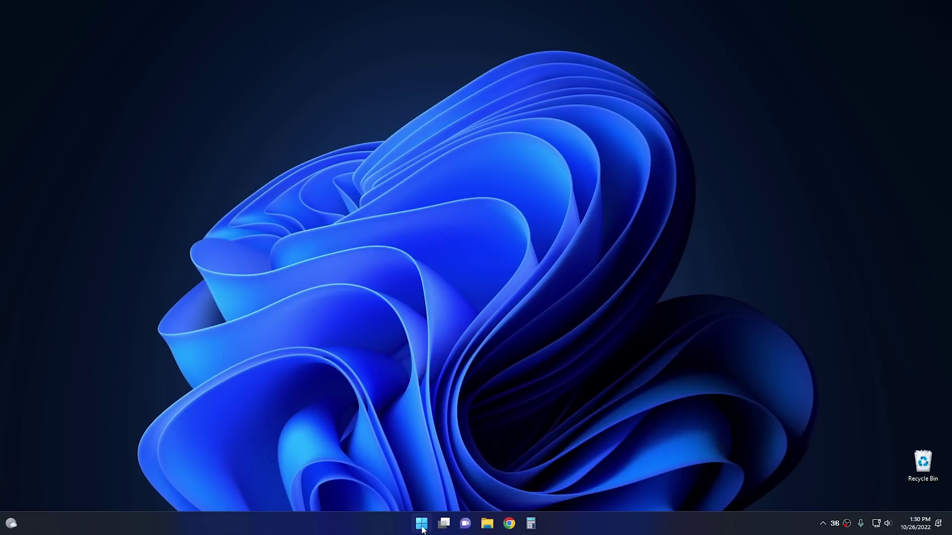
Step: Open Control Panel via 'con' search and go to the installed programs list
{"action": "left_click", "coordinate": [422, 525]}
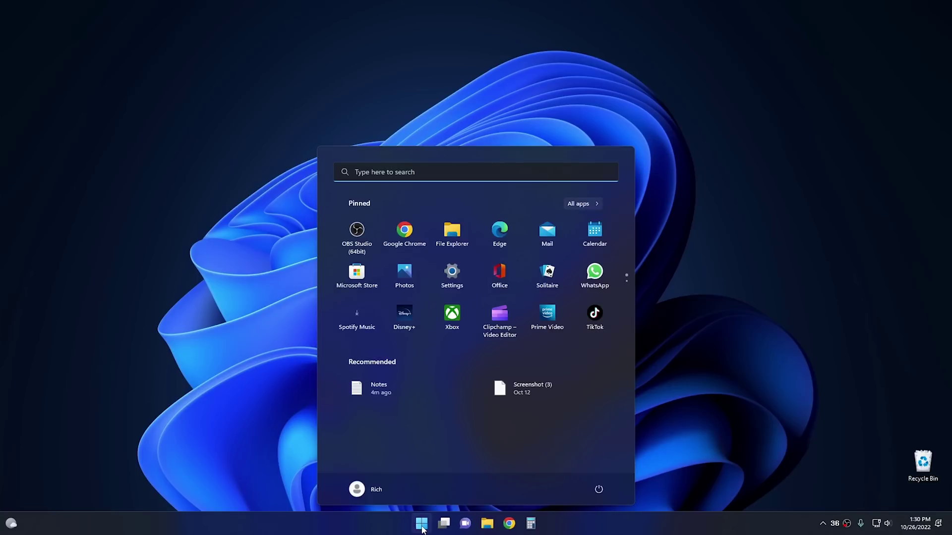
{"action": "type", "text": "con"}
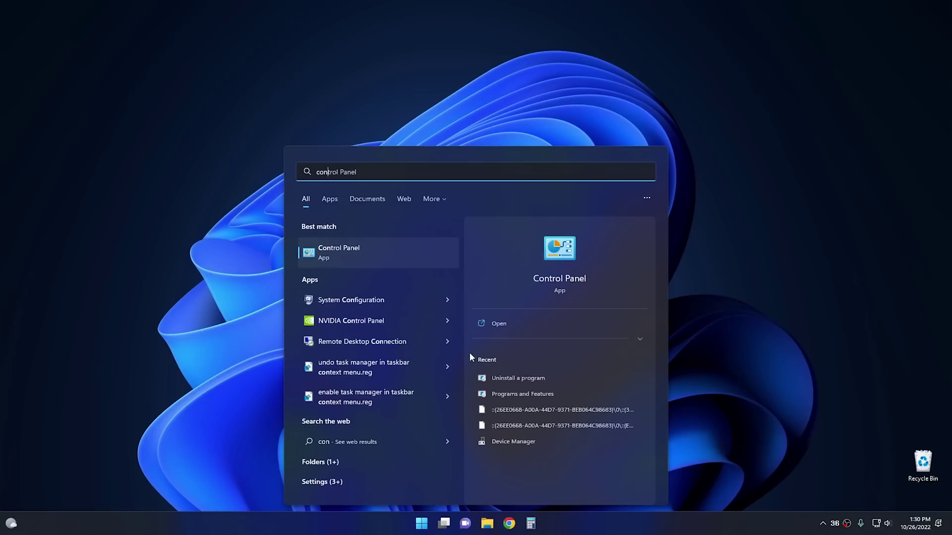
{"action": "left_click", "coordinate": [403, 262]}
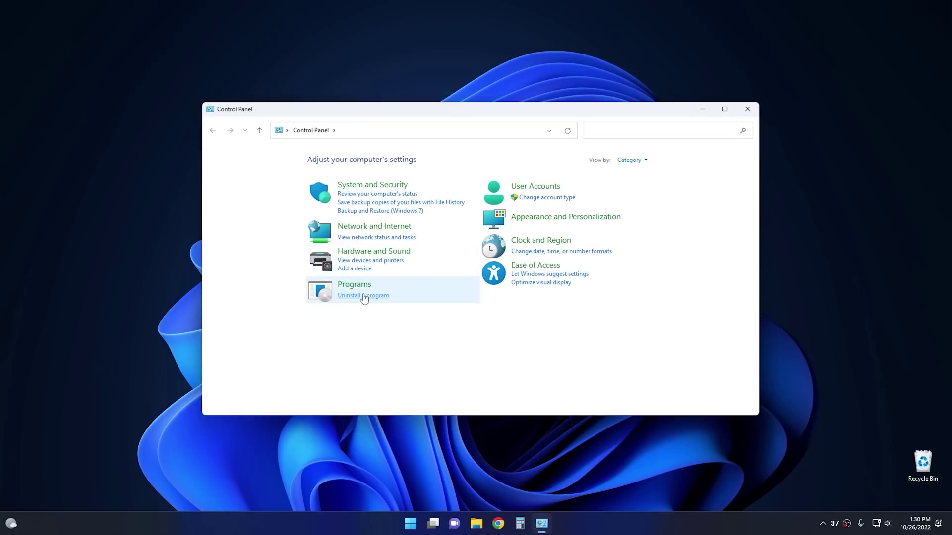
{"action": "left_click", "coordinate": [364, 296]}
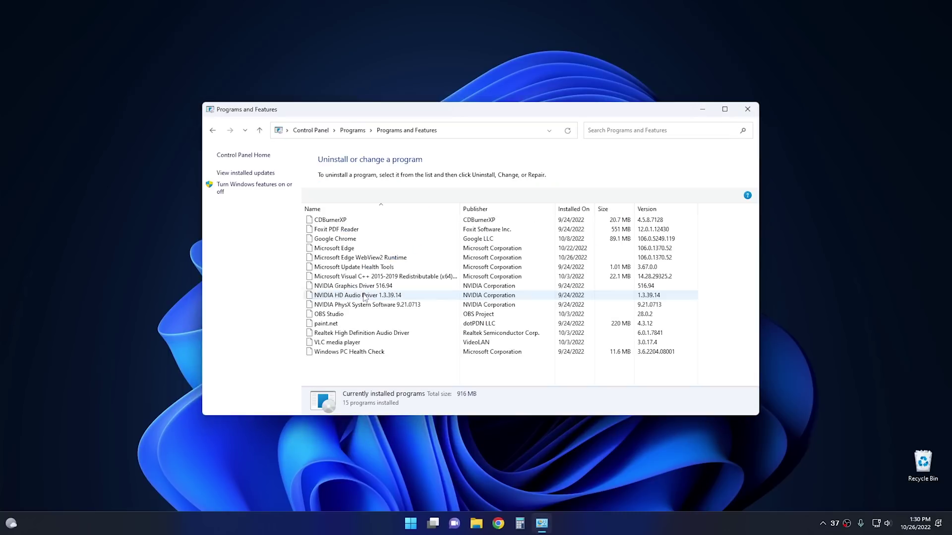
Step: Open Turn Windows features on or off and select SMB 1.0/CIFS File Sharing Support
{"action": "left_click", "coordinate": [257, 189]}
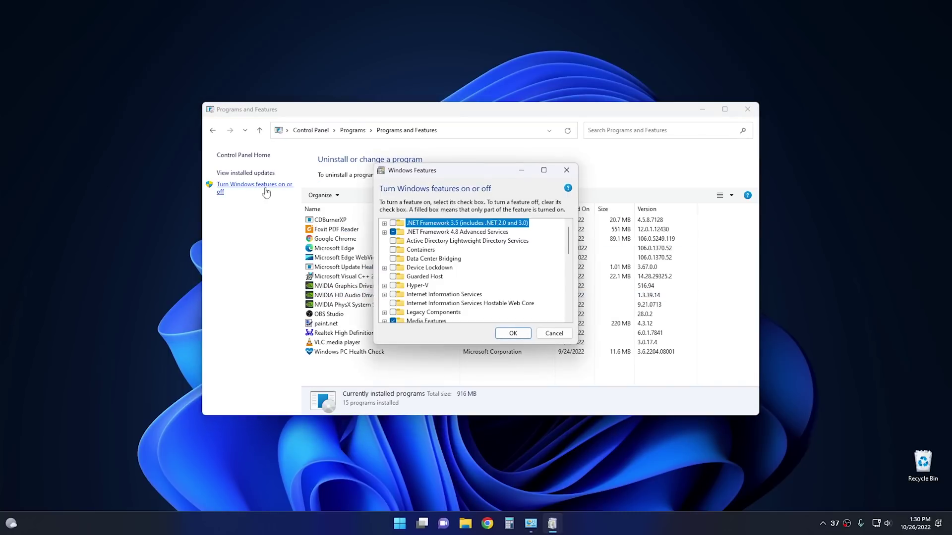
{"action": "scroll", "coordinate": [450, 268], "scroll_direction": "down", "scroll_amount": 4}
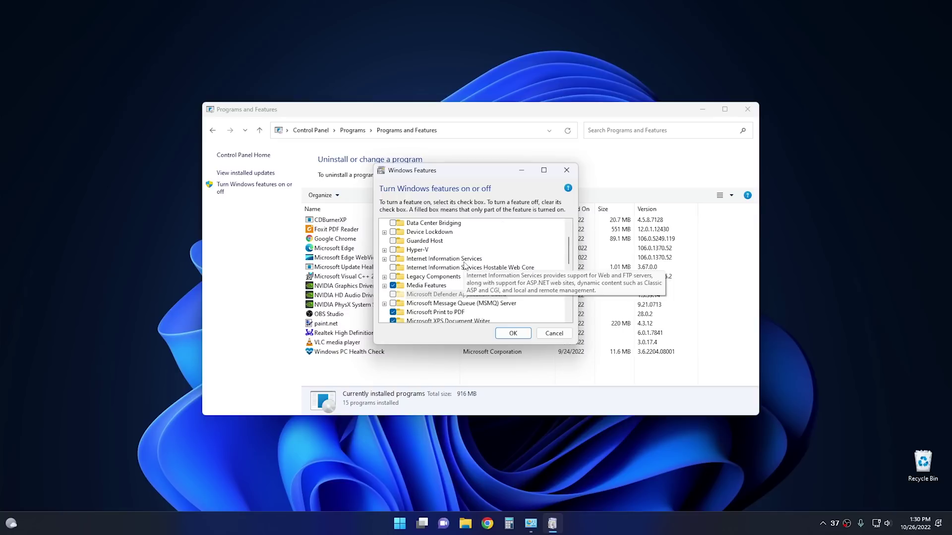
{"action": "scroll", "coordinate": [465, 265], "scroll_direction": "down", "scroll_amount": 2}
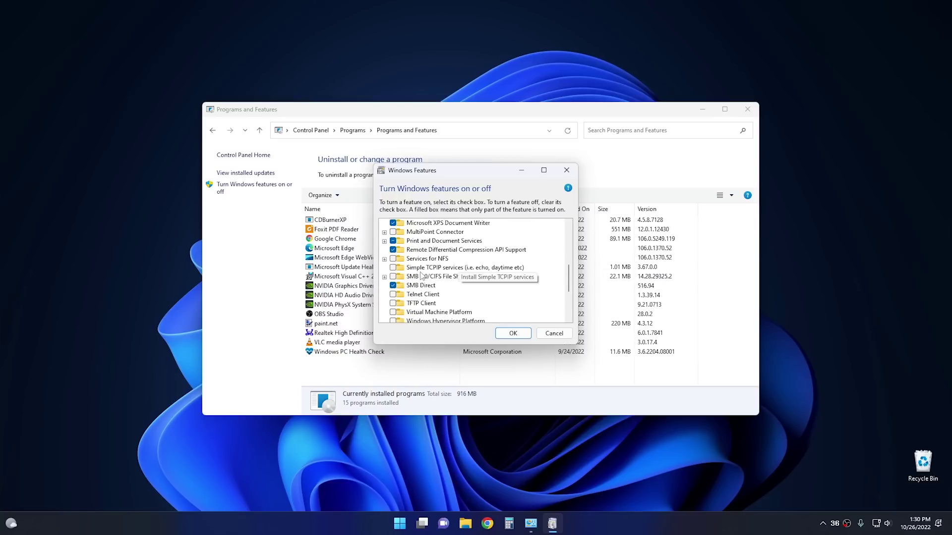
{"action": "left_click", "coordinate": [469, 277]}
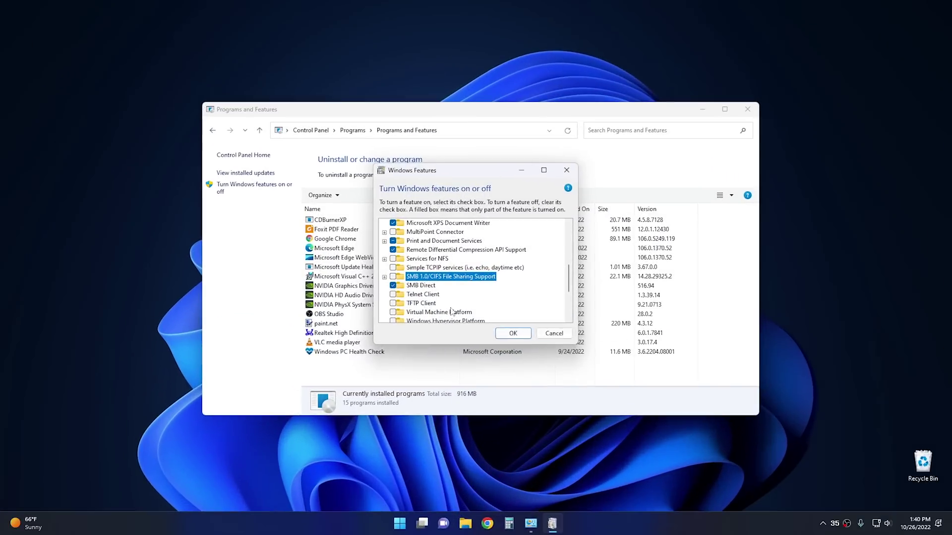
Step: Close Windows Features and Programs and Features, then launch File Explorer at Home
{"action": "left_click", "coordinate": [567, 170]}
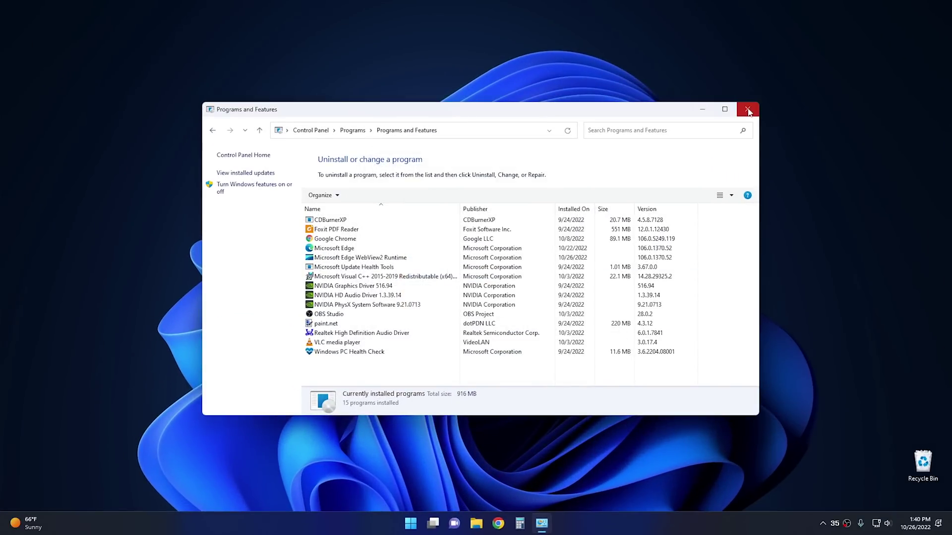
{"action": "left_click", "coordinate": [748, 109]}
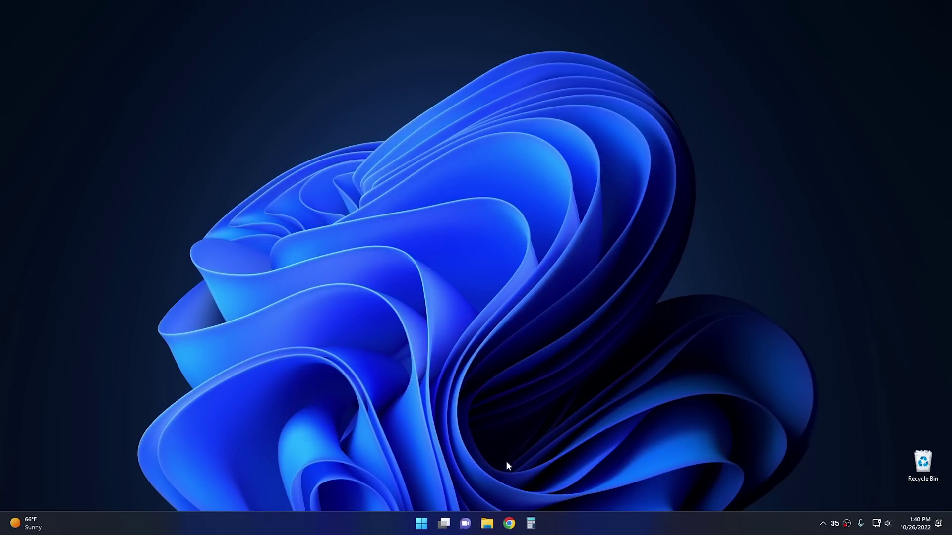
{"action": "left_click", "coordinate": [487, 523]}
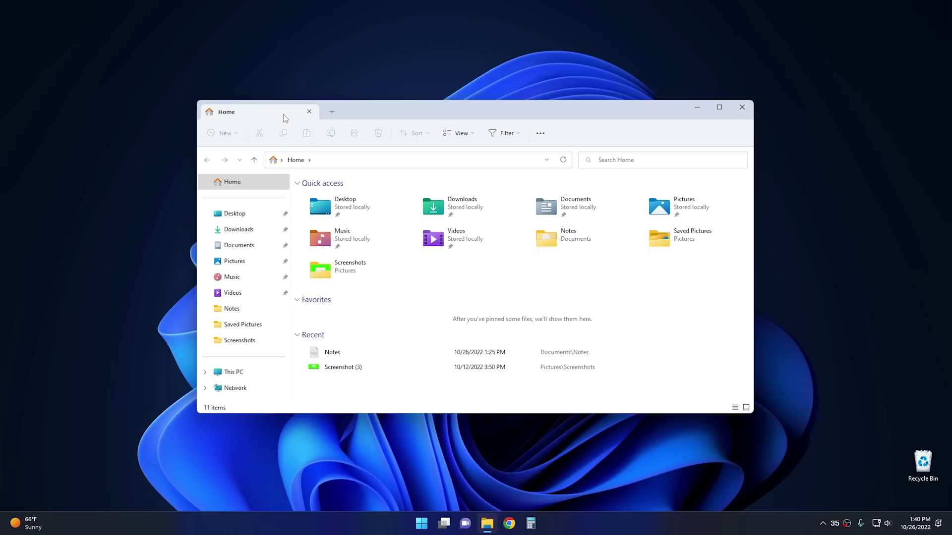
Step: Add second and third Home tabs, try detaching the third, then close it
{"action": "left_click", "coordinate": [333, 111]}
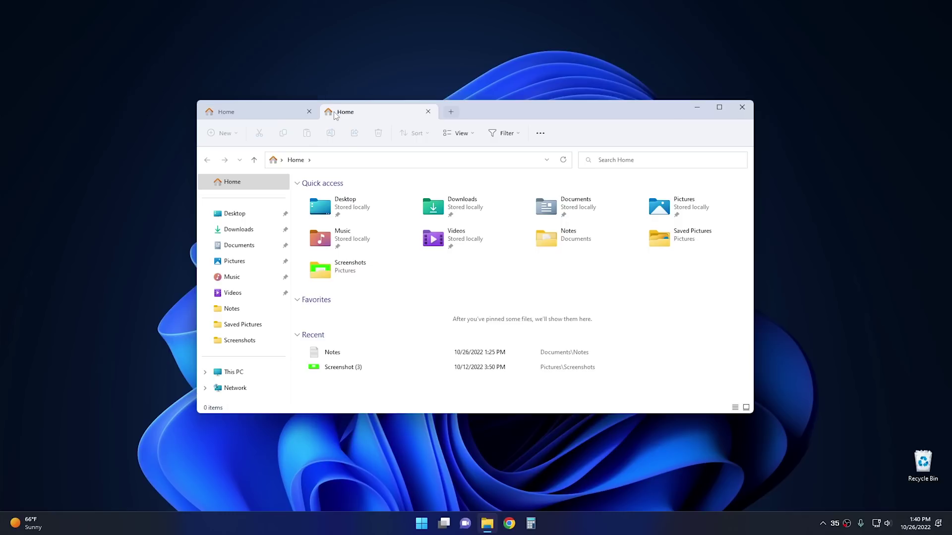
{"action": "left_click", "coordinate": [269, 112]}
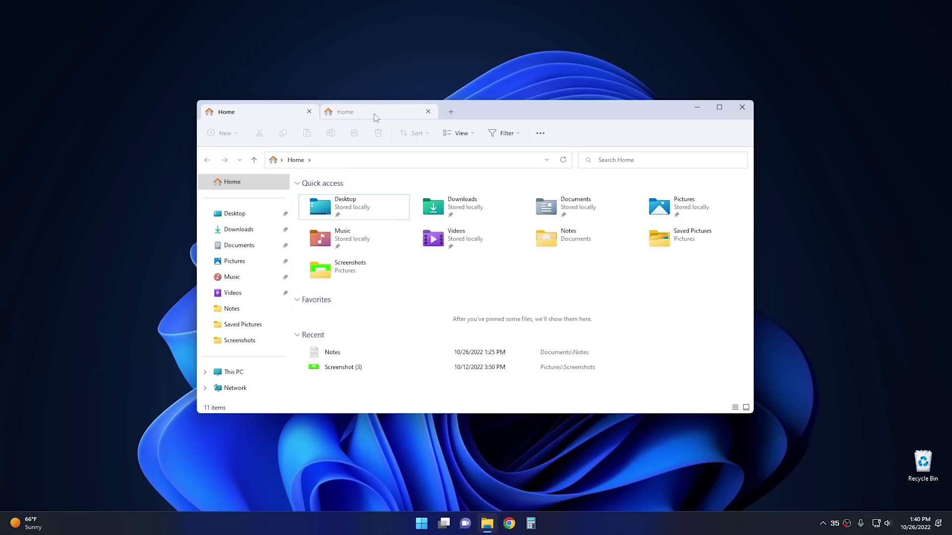
{"action": "left_click", "coordinate": [373, 114]}
{"action": "left_click", "coordinate": [451, 113]}
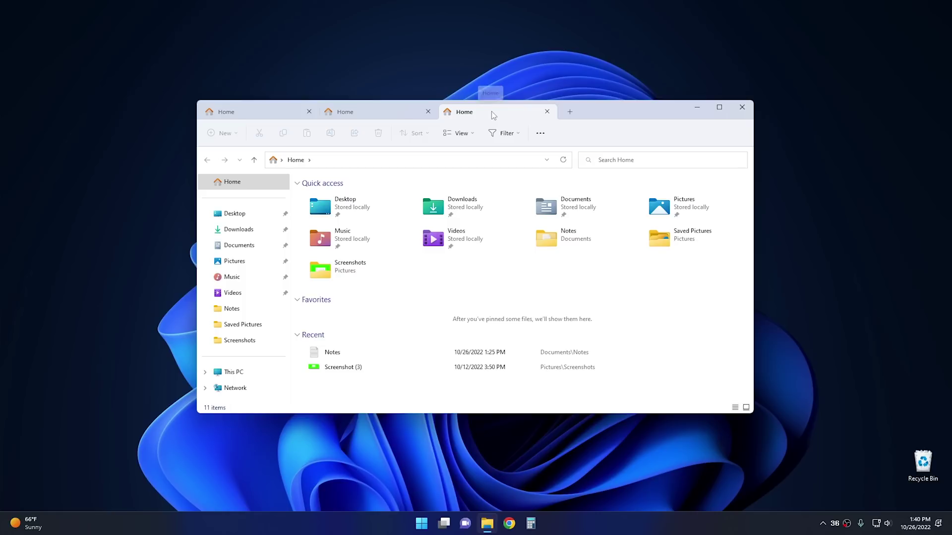
{"action": "left_click_drag", "start_coordinate": [493, 115], "coordinate": [175, 60]}
{"action": "left_click", "coordinate": [547, 111]}
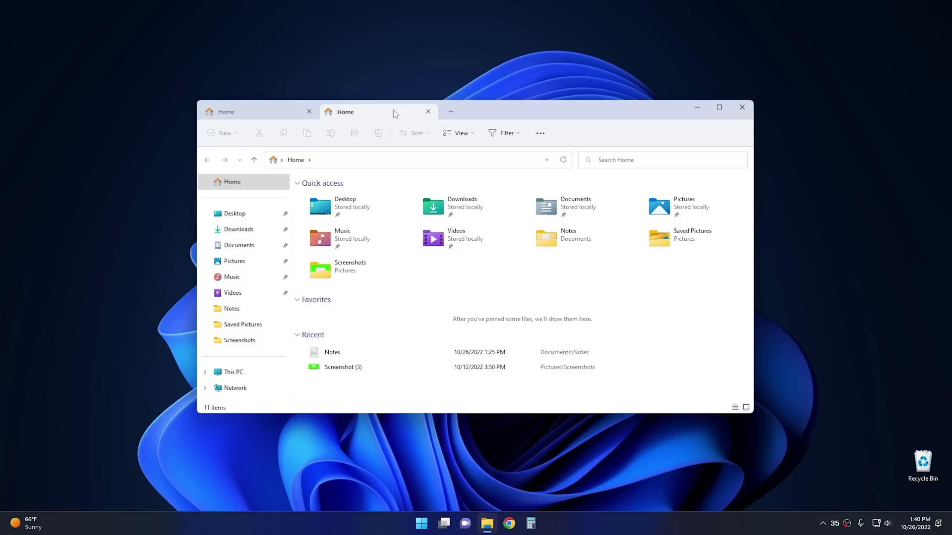
Step: Open Pictures in one tab and Desktop in the other
{"action": "double_click", "coordinate": [661, 211]}
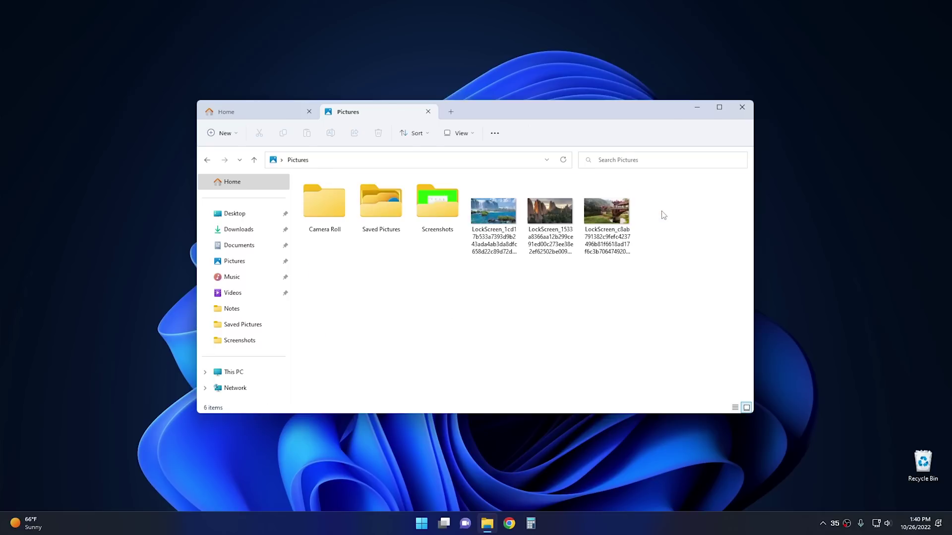
{"action": "left_click", "coordinate": [257, 113]}
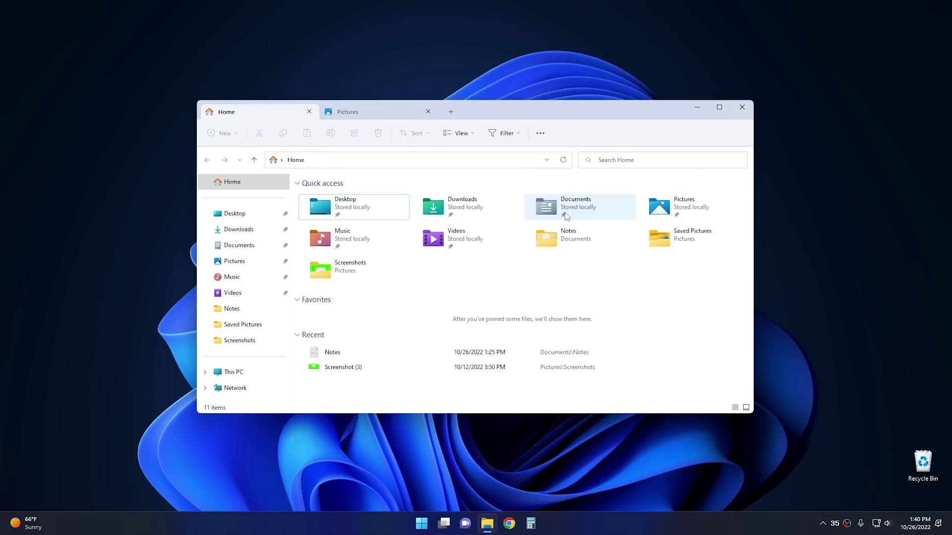
{"action": "double_click", "coordinate": [367, 205]}
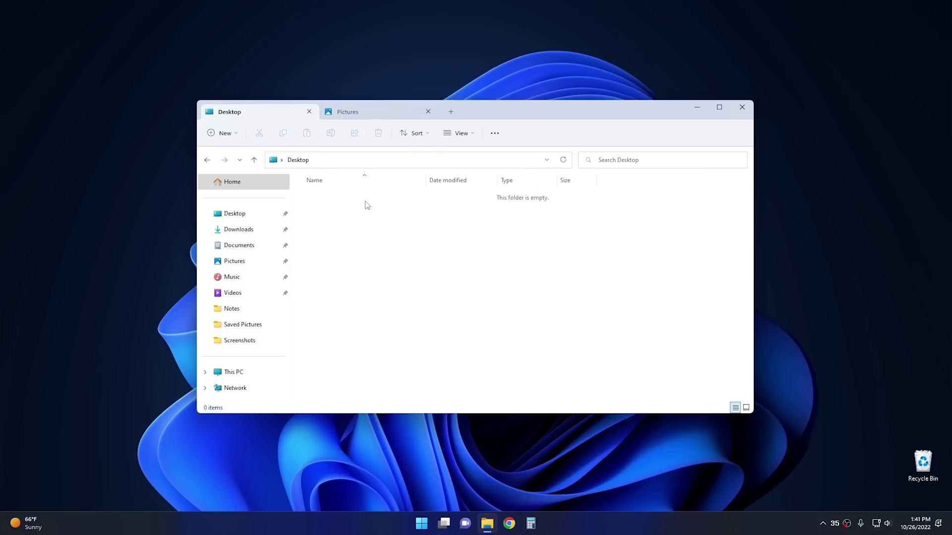
Step: Move a LockScreen image from Pictures to Desktop and back, then expand This PC from Home
{"action": "left_click", "coordinate": [370, 113]}
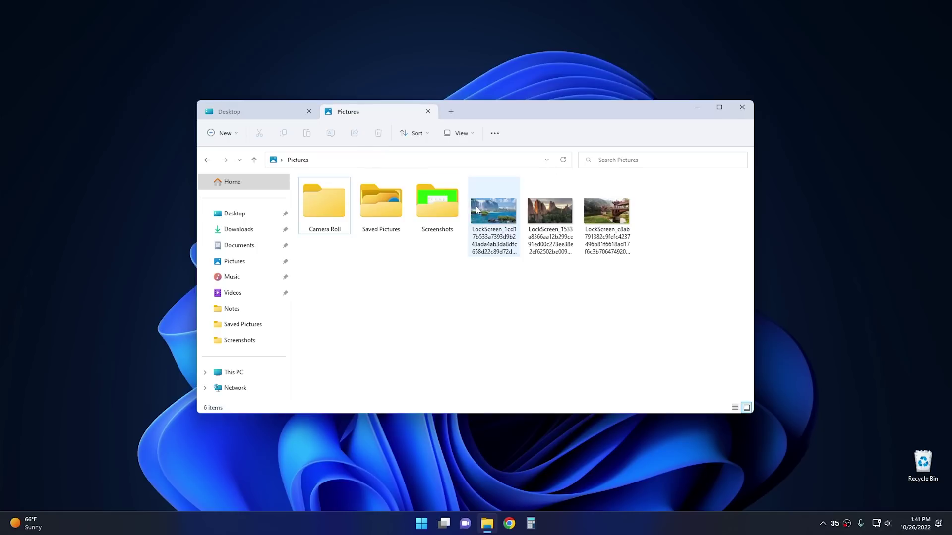
{"action": "left_click_drag", "start_coordinate": [493, 212], "coordinate": [420, 281]}
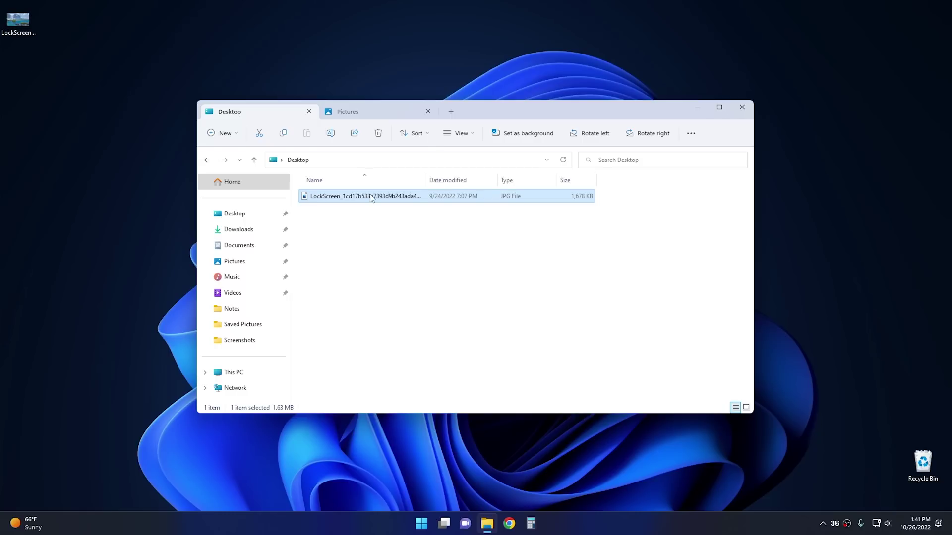
{"action": "left_click_drag", "start_coordinate": [371, 198], "coordinate": [641, 311]}
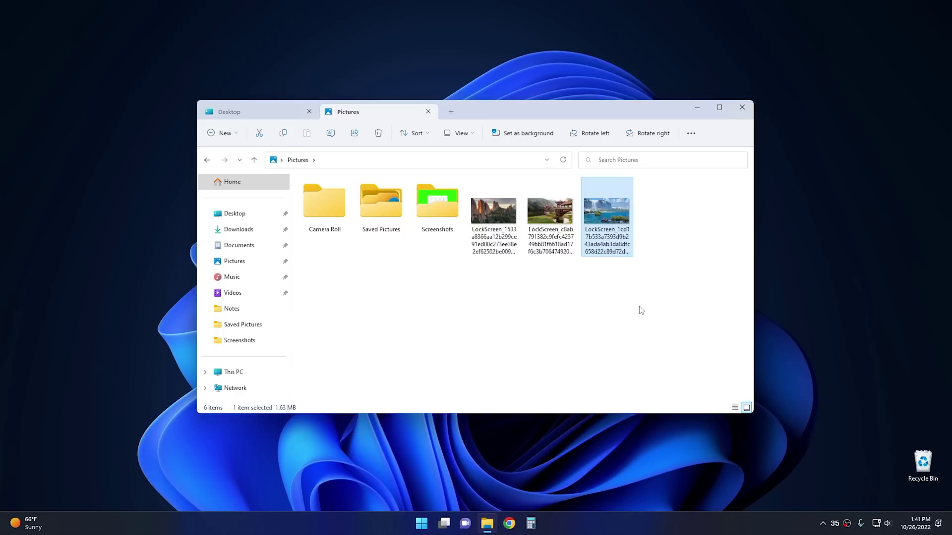
{"action": "left_click", "coordinate": [233, 183]}
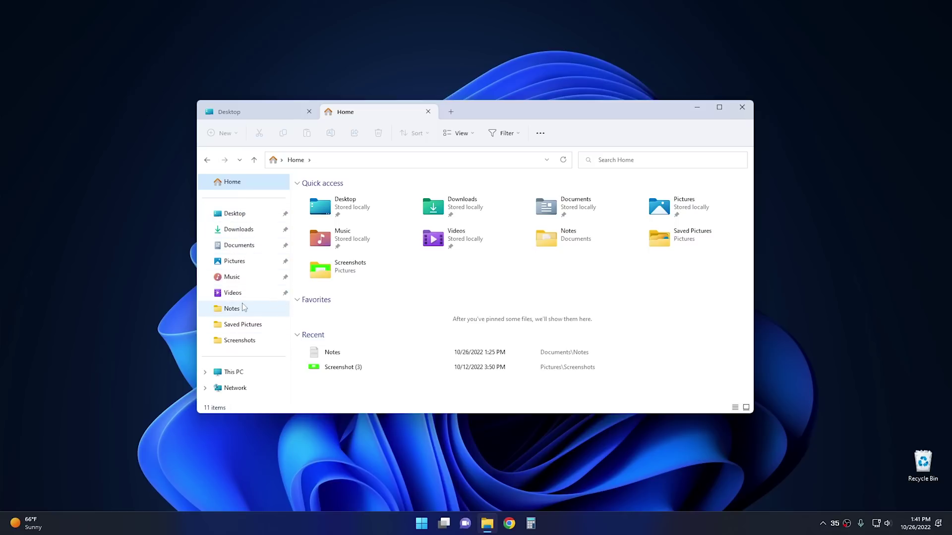
{"action": "left_click", "coordinate": [205, 372]}
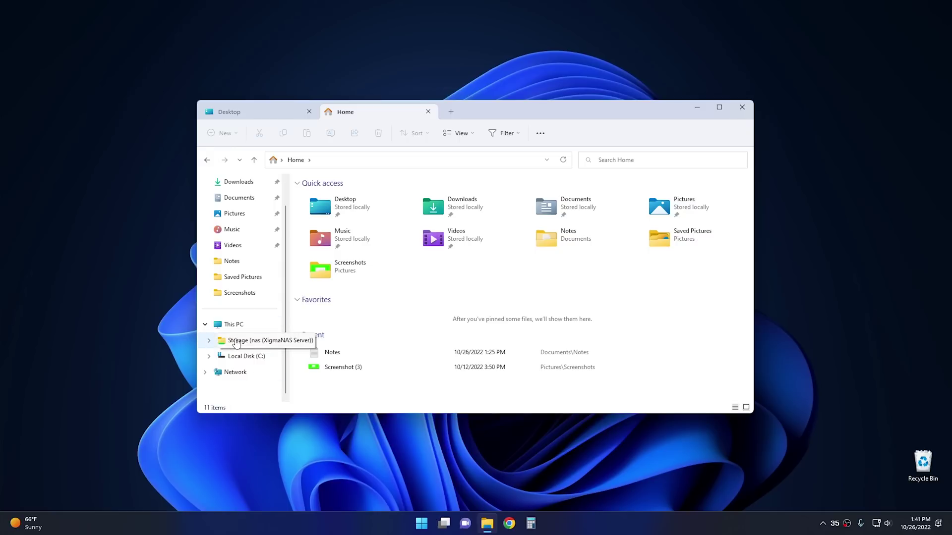
Step: Expand Local Disk (C:) to list CyberCPU, PerfLogs, Program Files, Users and Windows
{"action": "left_click", "coordinate": [208, 356]}
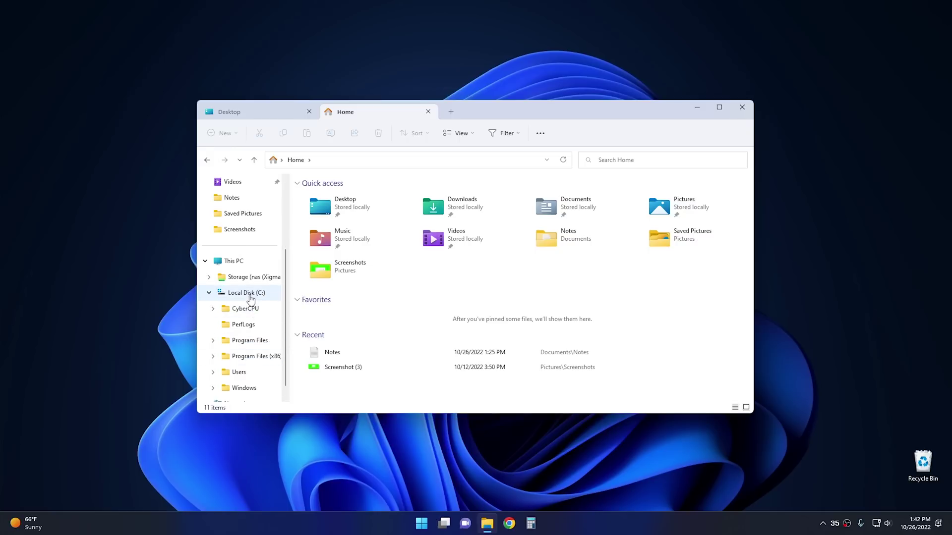
{"action": "scroll", "coordinate": [250, 297], "scroll_direction": "up", "scroll_amount": 3}
{"action": "scroll", "coordinate": [251, 299], "scroll_direction": "down", "scroll_amount": 3}
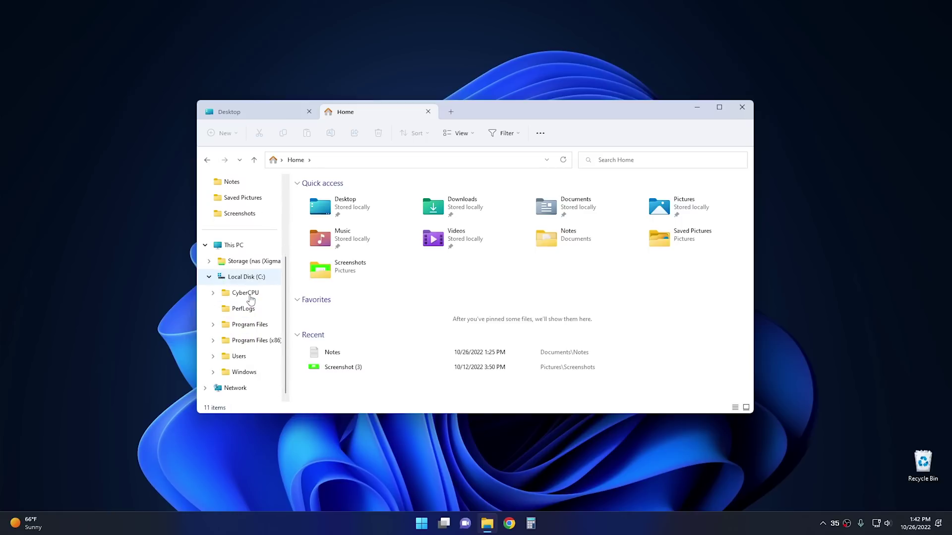